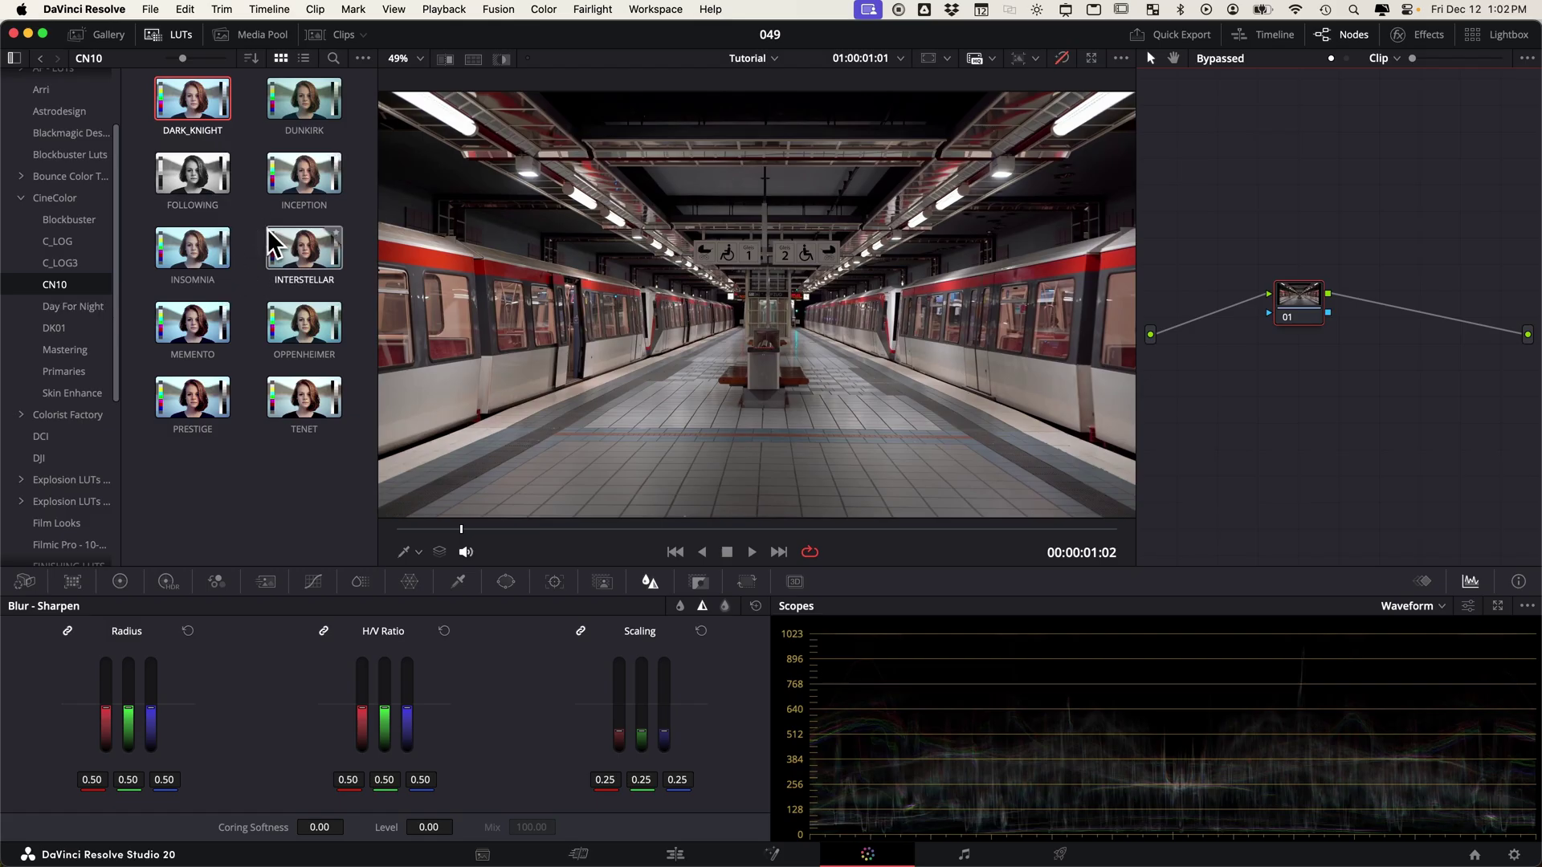
Compare the DK01 and CN10 LUT collections, then apply CN10's DARK_KNIGHT LUT to node 01.
{"action": "left_click", "coordinate": [69, 329]}
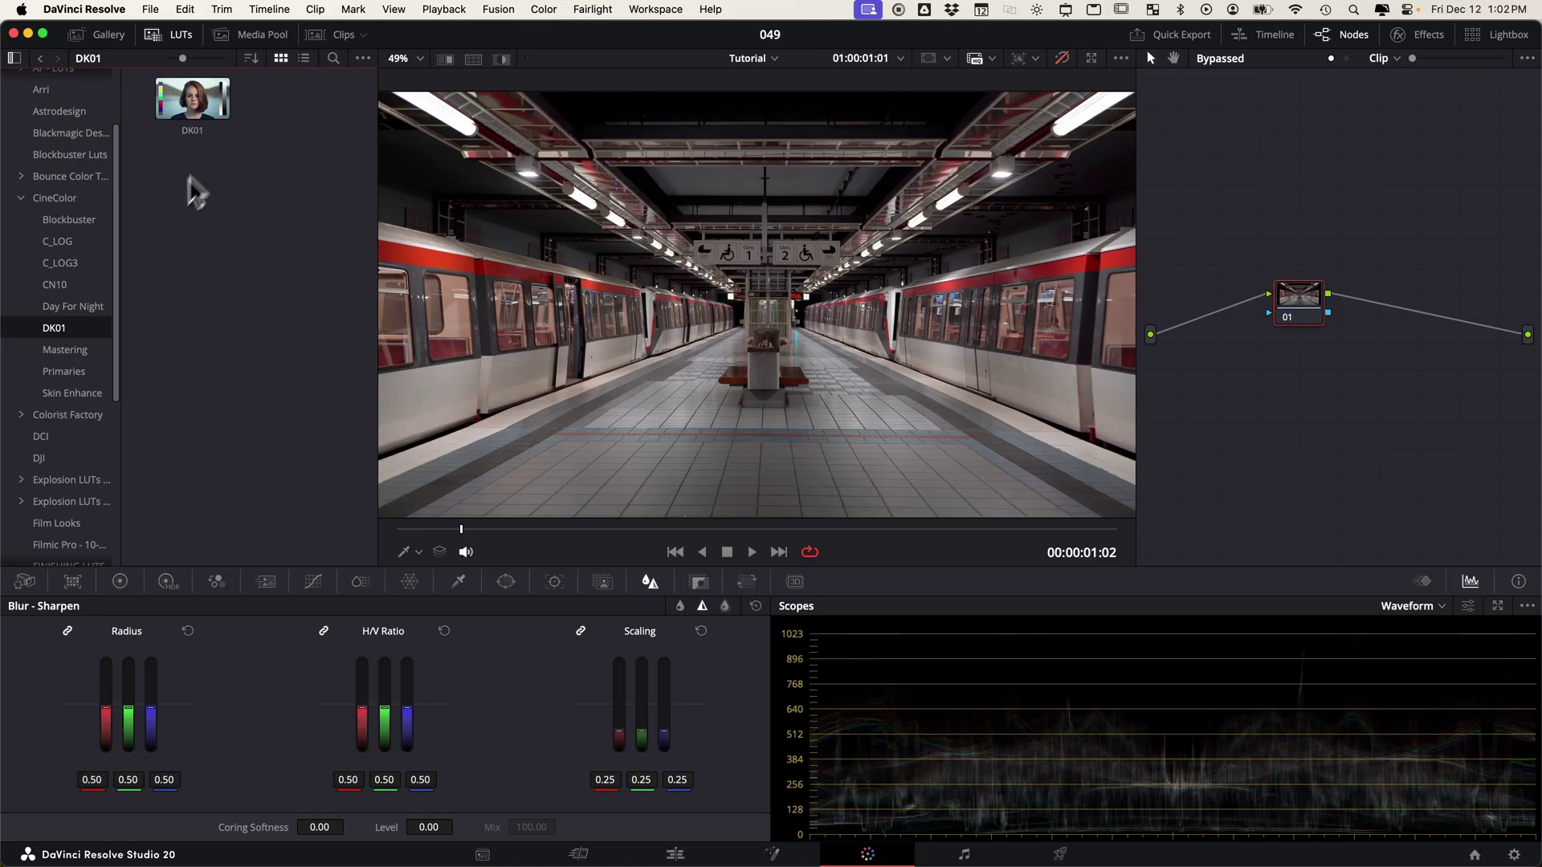
{"action": "left_click", "coordinate": [85, 285]}
{"action": "left_click", "coordinate": [61, 328]}
{"action": "left_click", "coordinate": [64, 286]}
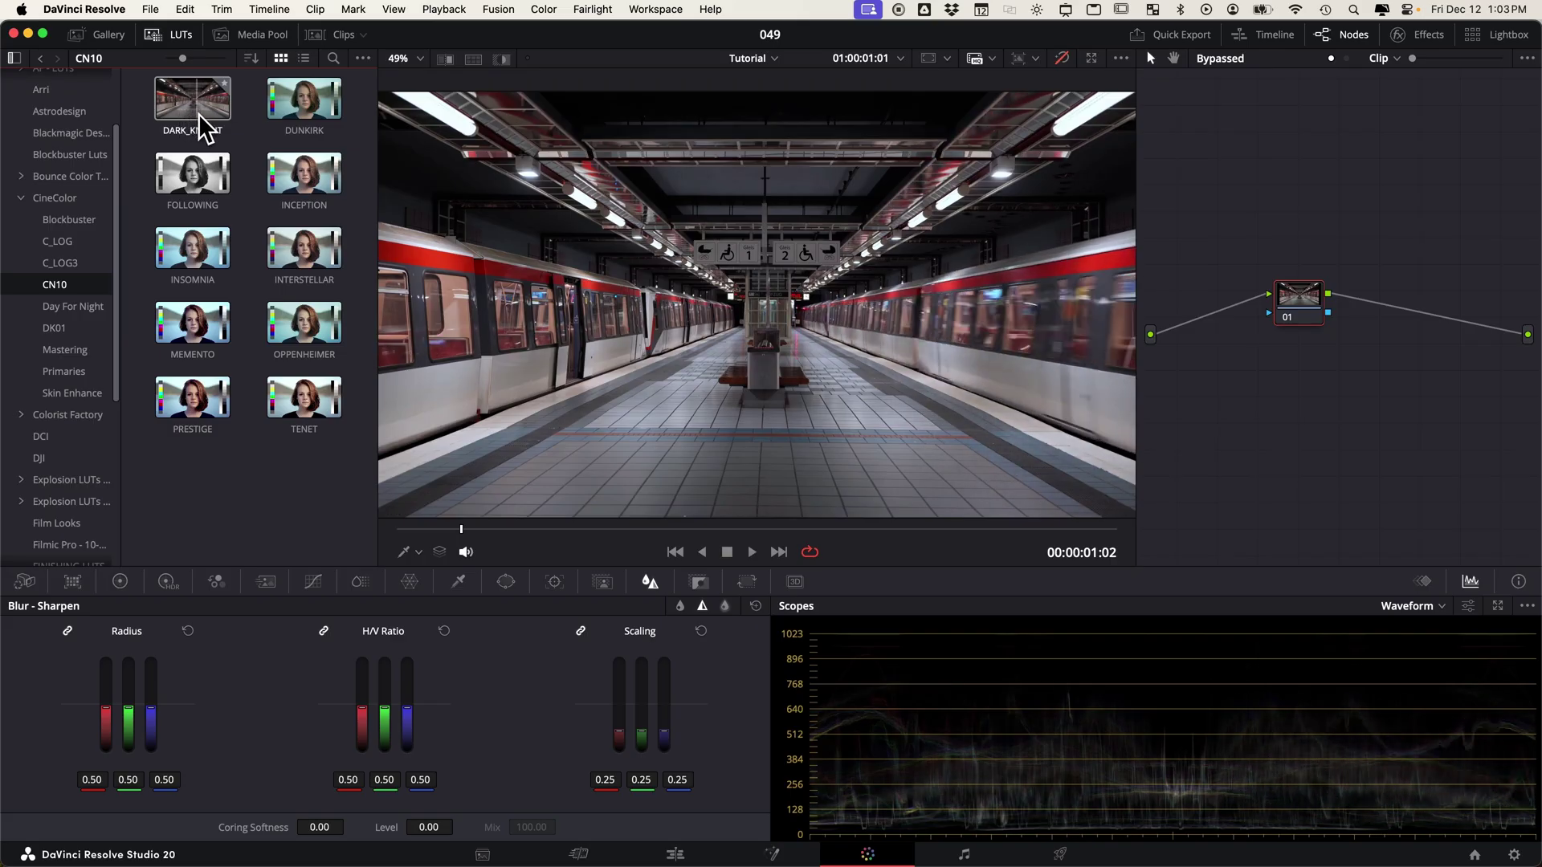
{"action": "left_click_drag", "start_coordinate": [197, 117], "coordinate": [1285, 320]}
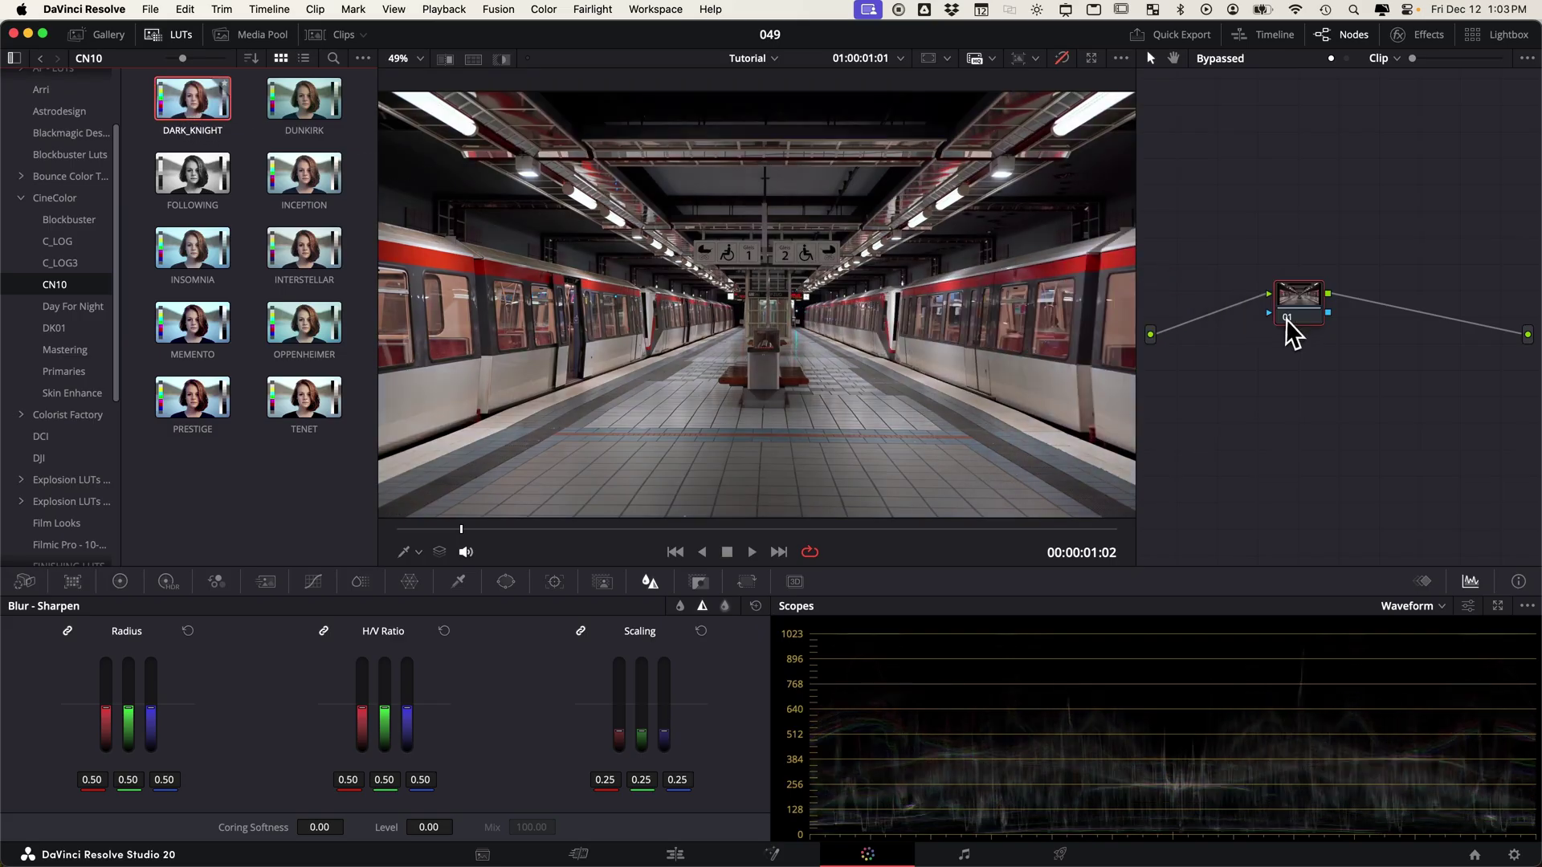
Turn off the grade bypass and toggle node 01 to compare the DARK_KNIGHT look.
{"action": "left_click", "coordinate": [1303, 295]}
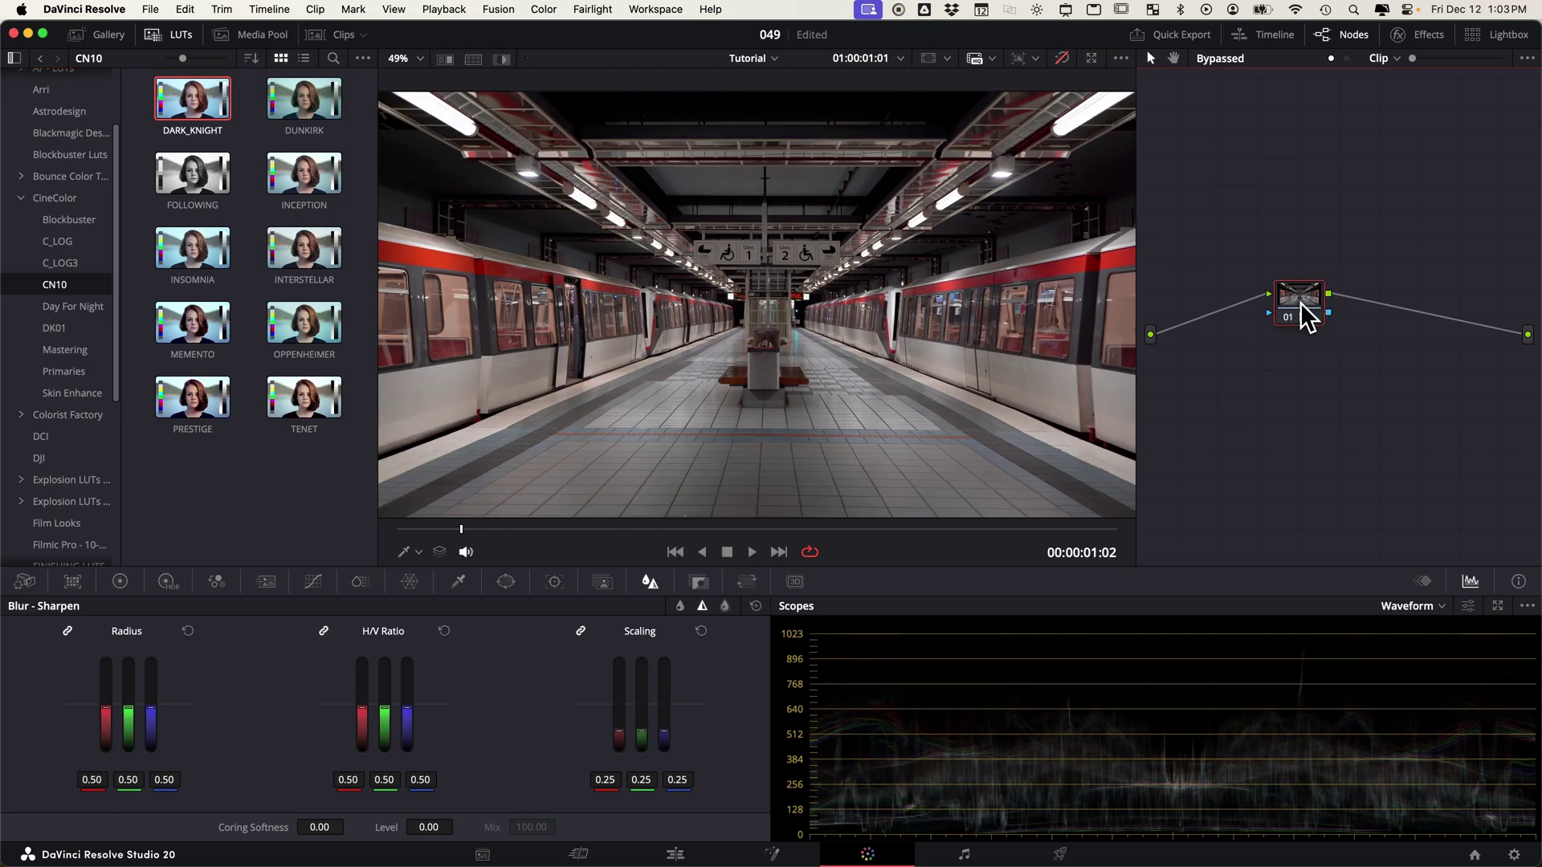
{"action": "key", "text": "shift+d"}
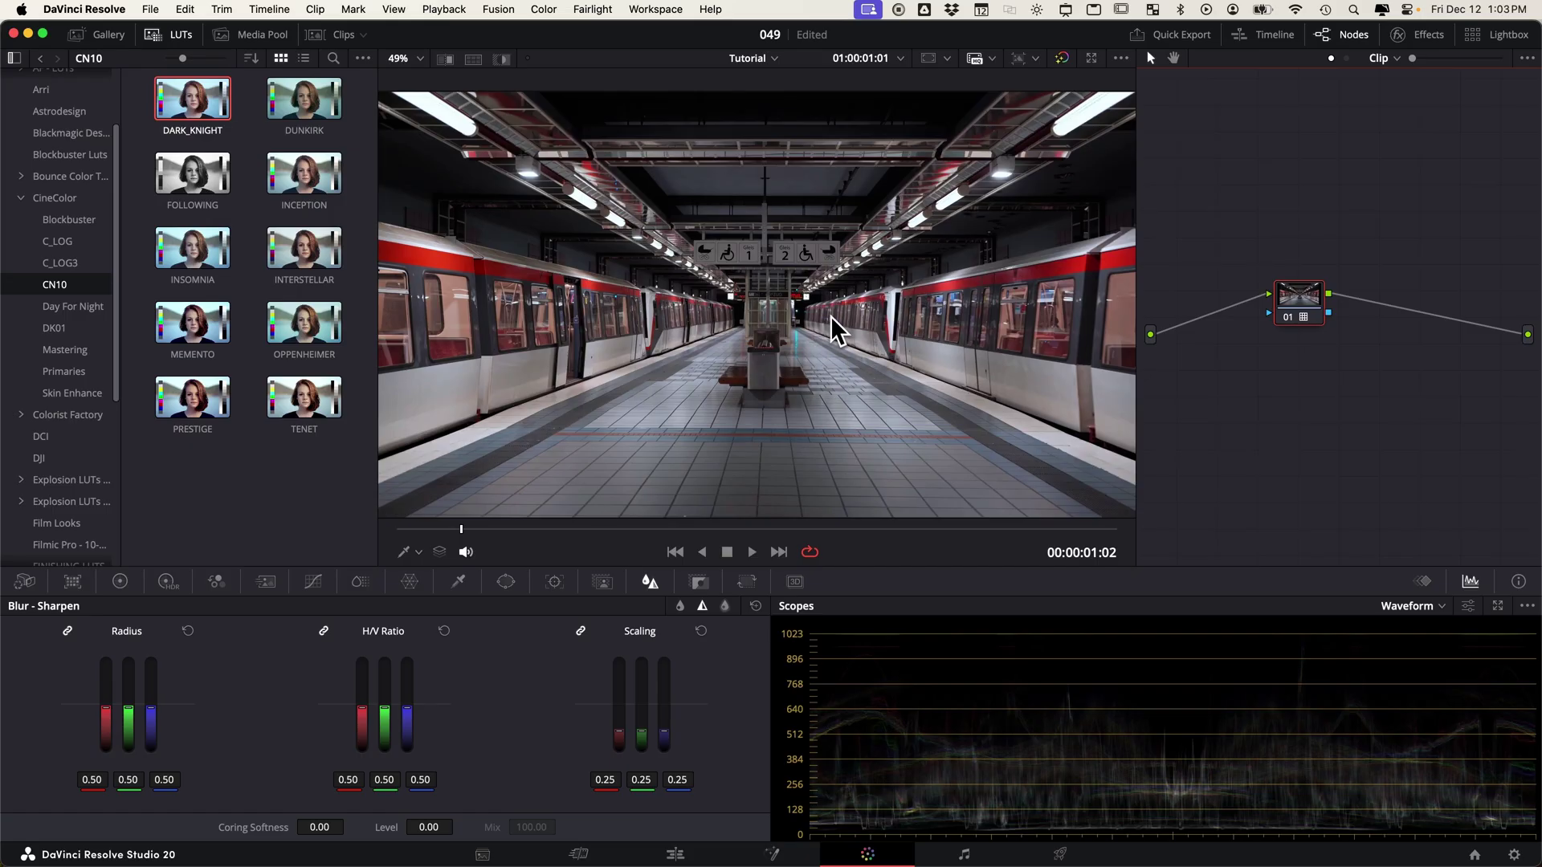
{"action": "left_click", "coordinate": [1286, 318]}
{"action": "left_click", "coordinate": [1288, 318]}
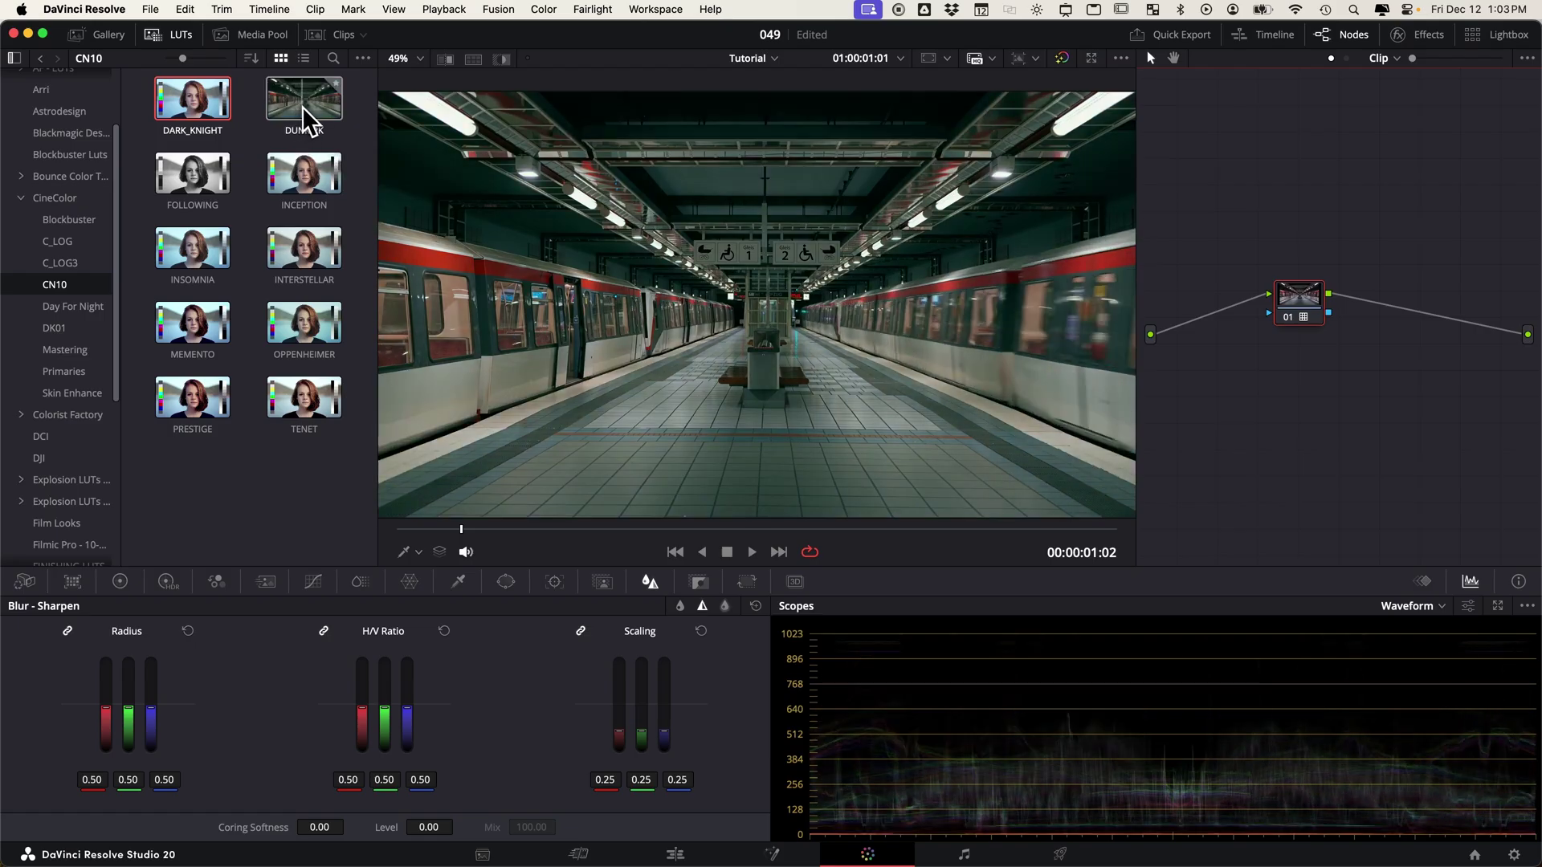
Preview DUNKIRK, then apply the OPPENHEIMER LUT to node 01 and toggle it to compare.
{"action": "left_click_drag", "start_coordinate": [302, 106], "coordinate": [1294, 302]}
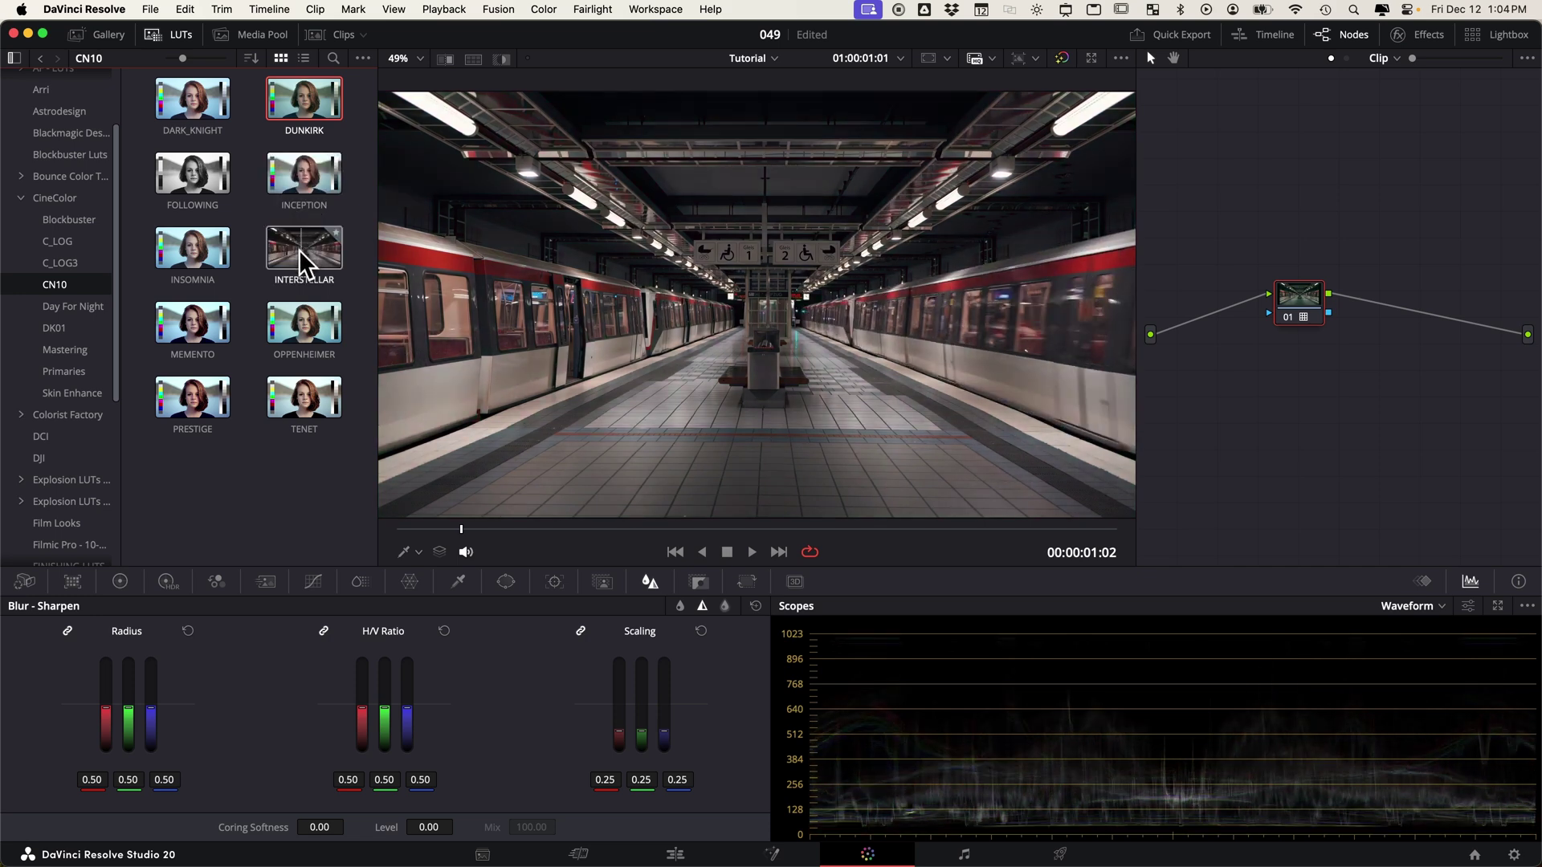
{"action": "left_click_drag", "start_coordinate": [302, 320], "coordinate": [1292, 294]}
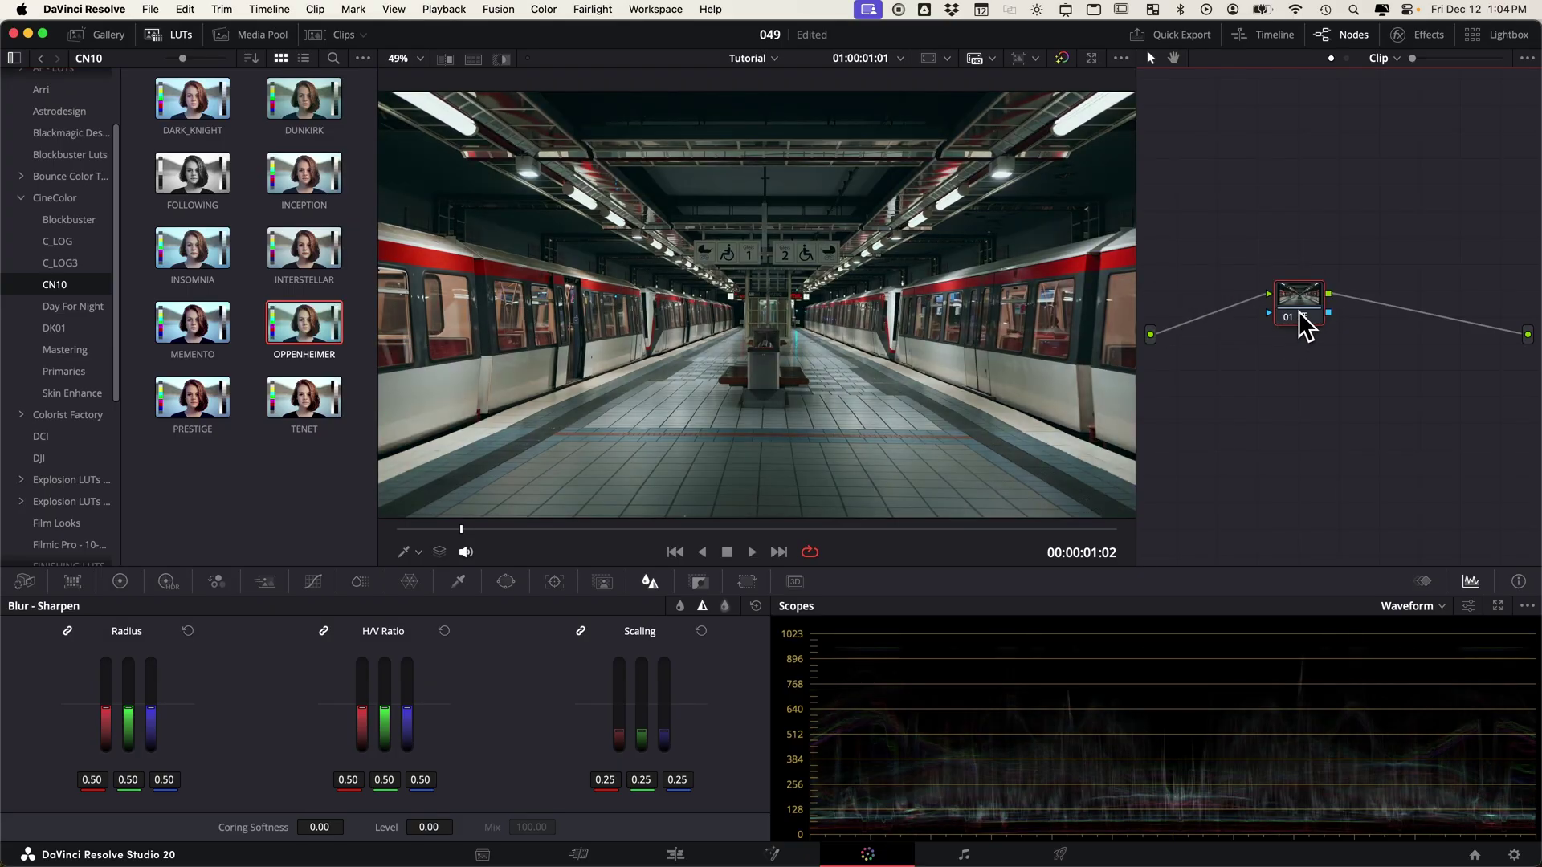
{"action": "mouse_move", "coordinate": [1313, 306]}
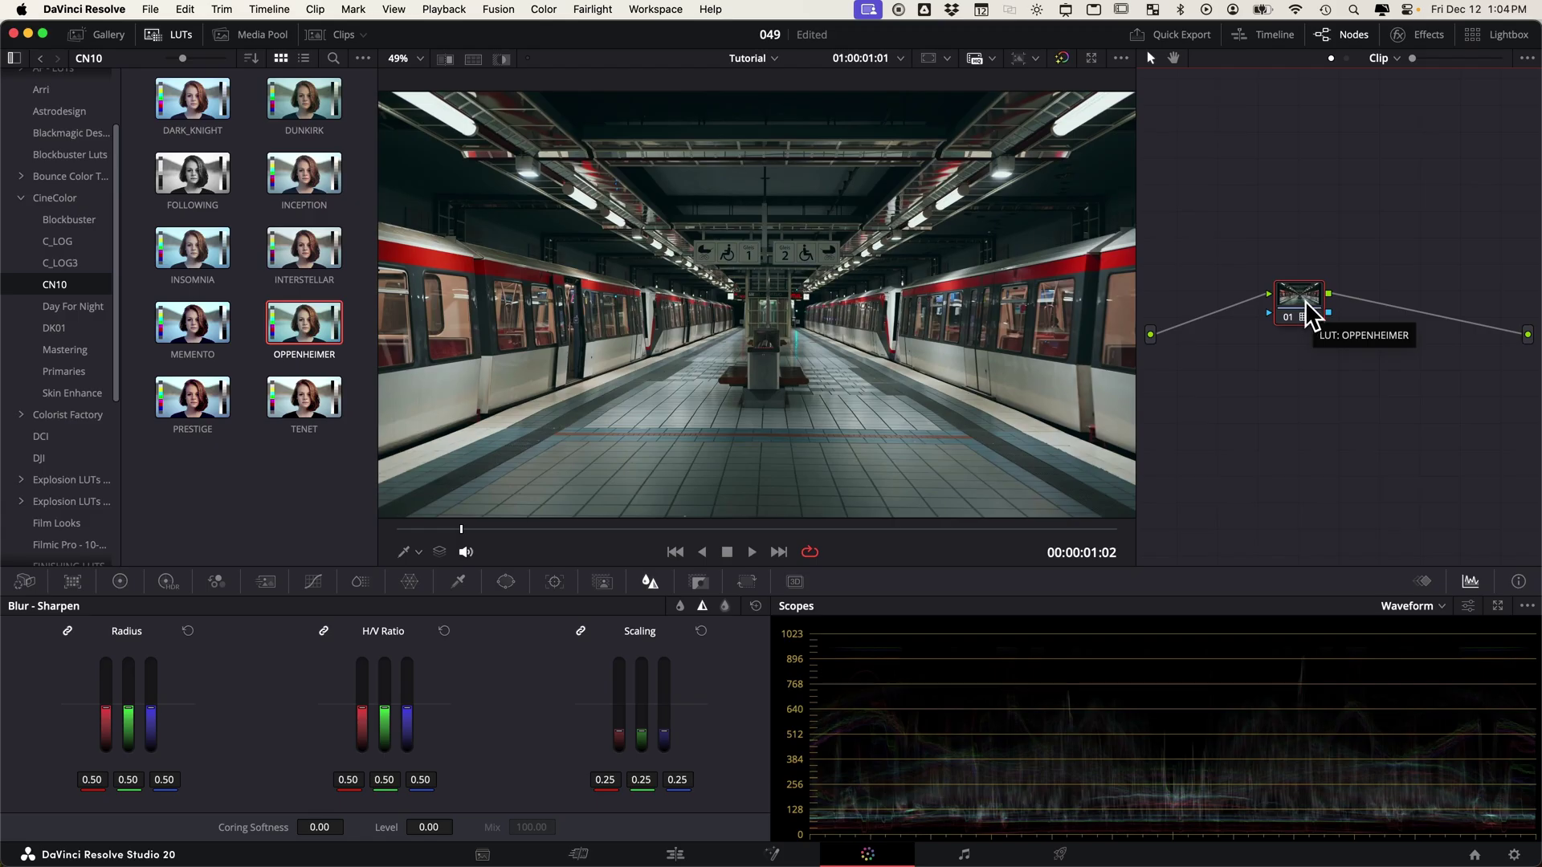
{"action": "left_click_drag", "start_coordinate": [1304, 306], "coordinate": [1327, 320]}
{"action": "mouse_move", "coordinate": [1313, 335]}
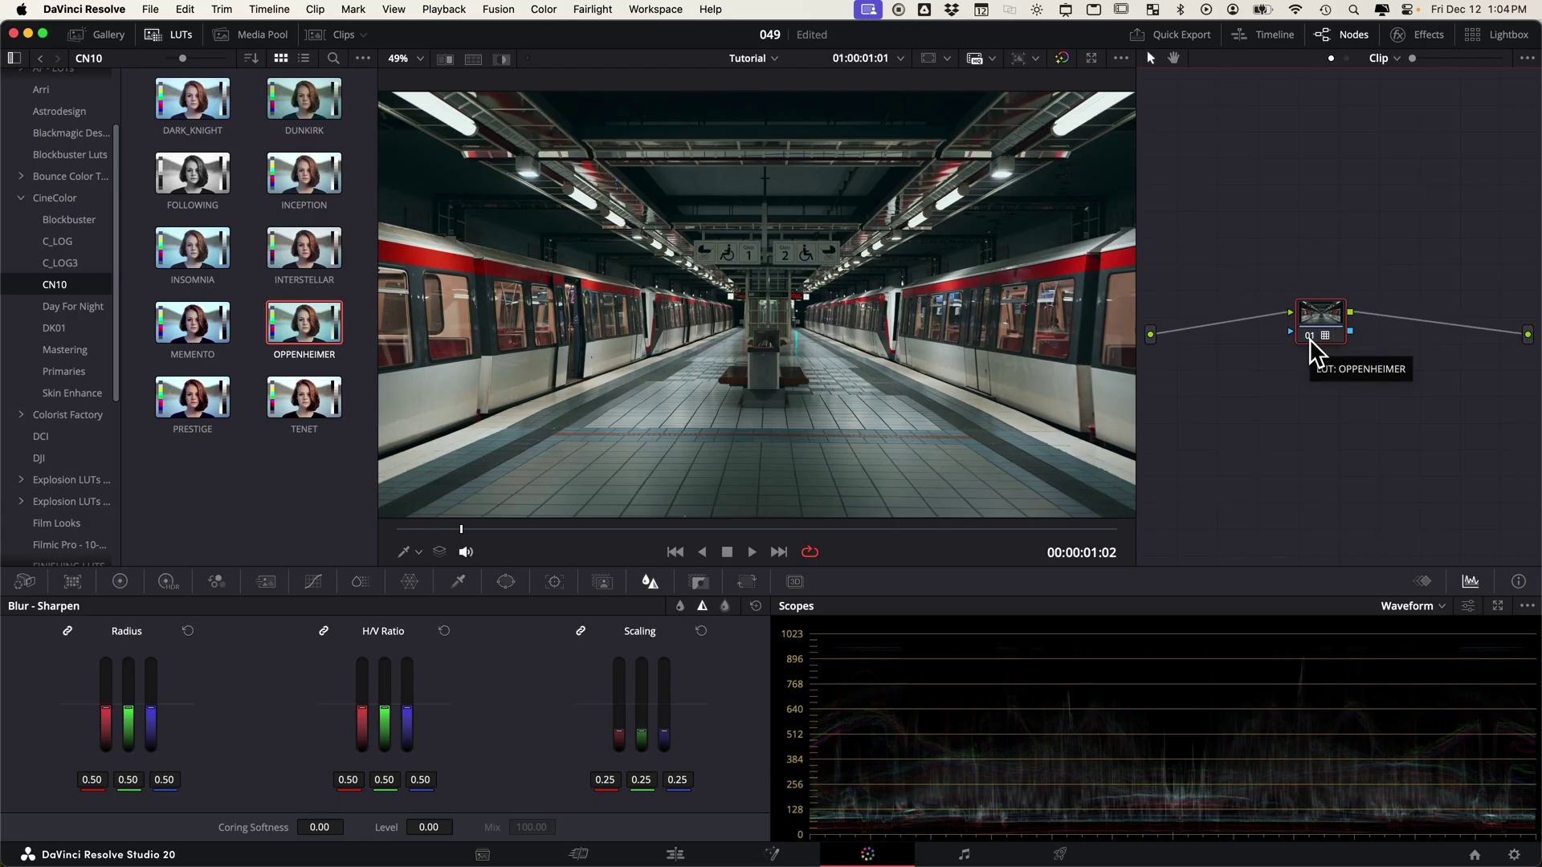
{"action": "left_click", "coordinate": [1309, 339]}
{"action": "left_click", "coordinate": [1309, 338]}
{"action": "left_click", "coordinate": [304, 396]}
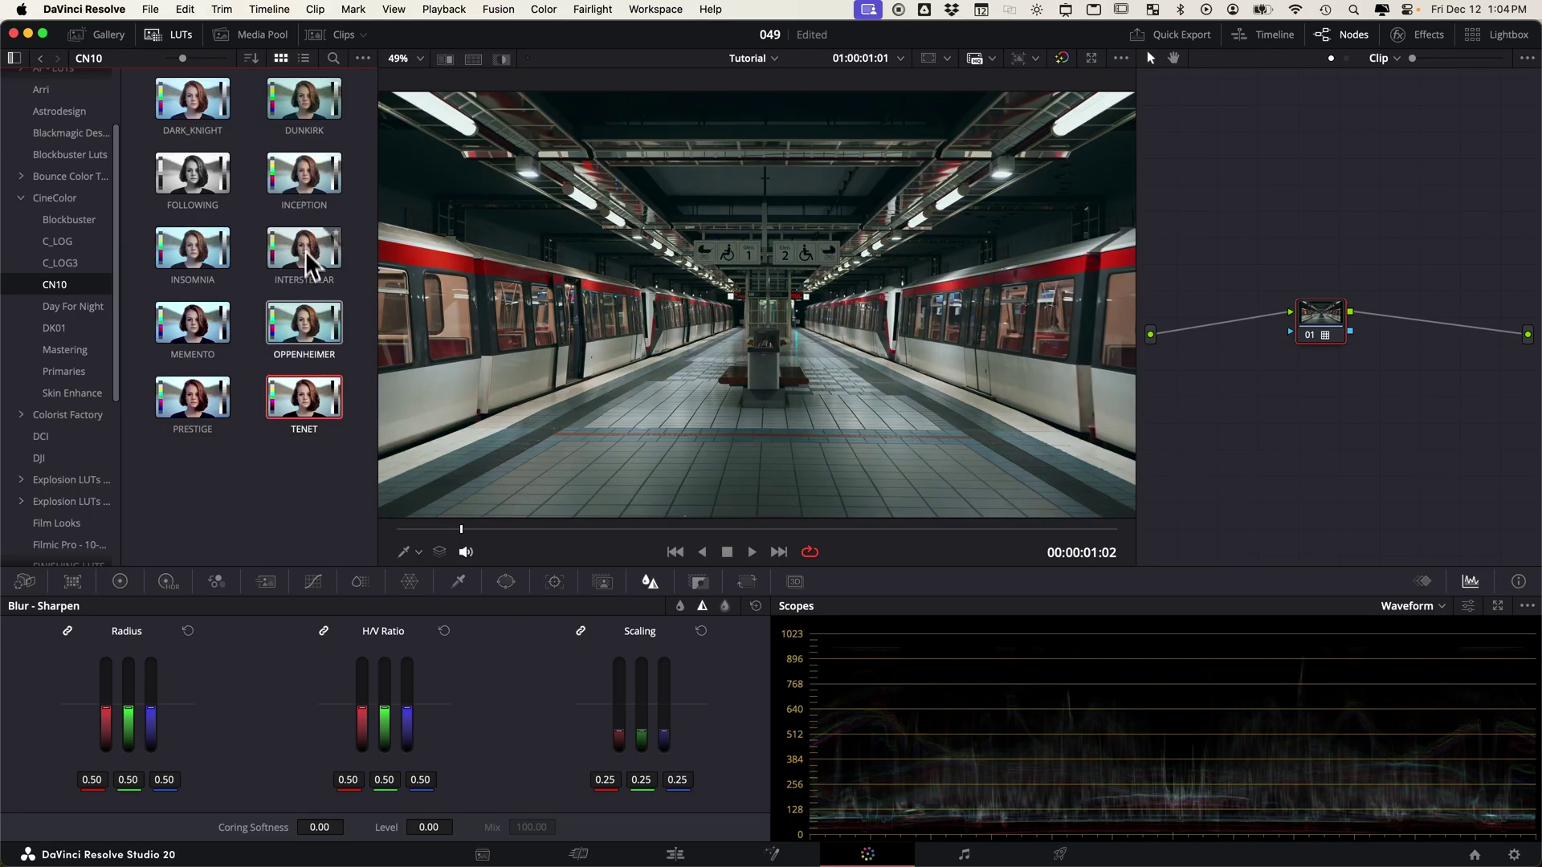
Apply the TENET LUT to node 01 and toggle the node to compare.
{"action": "left_click_drag", "start_coordinate": [308, 407], "coordinate": [1317, 329]}
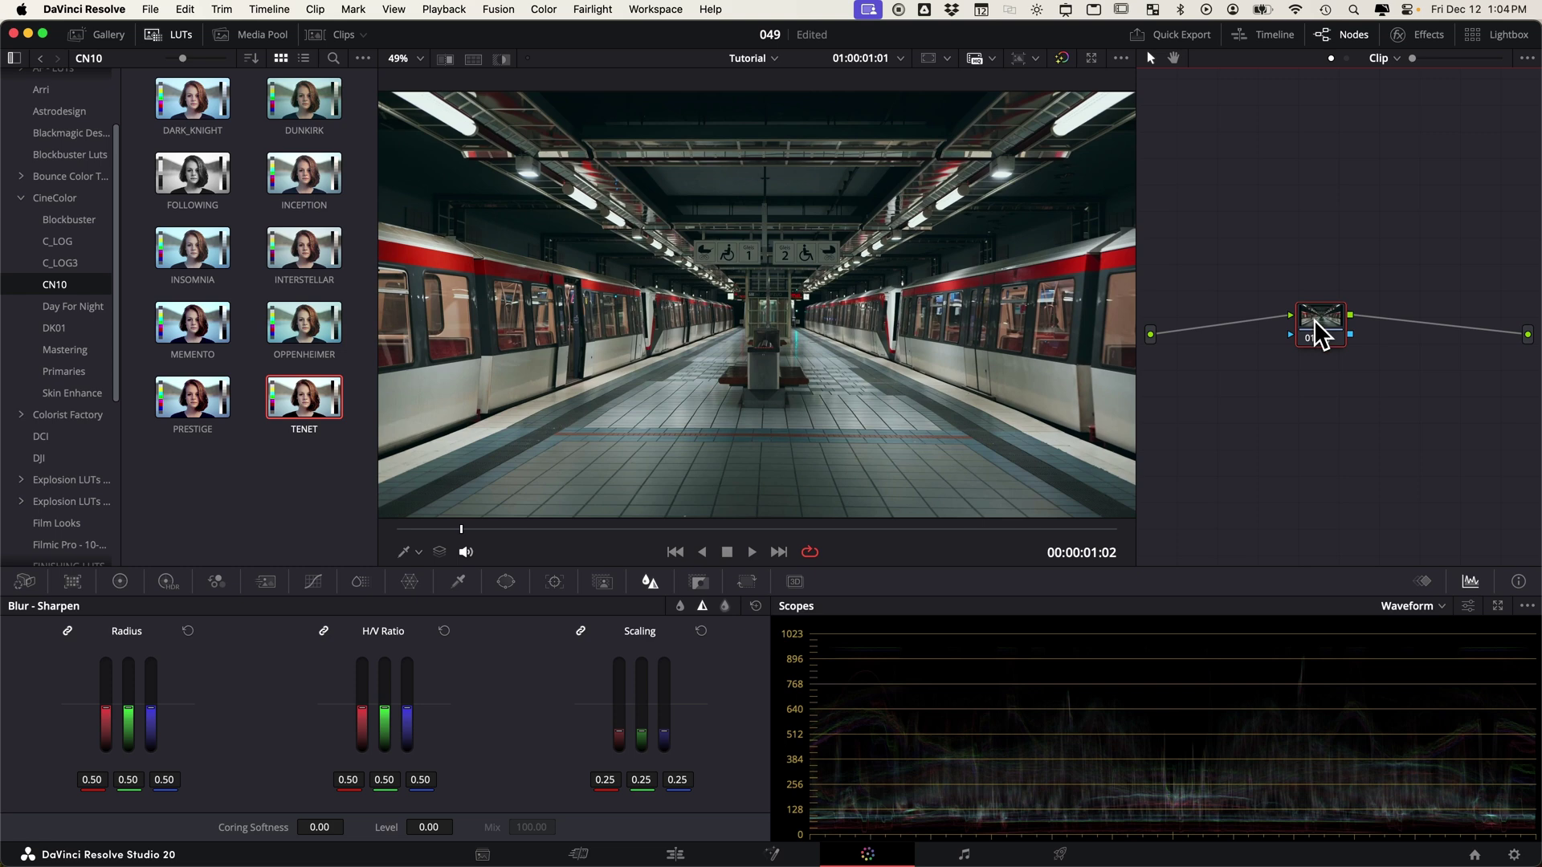
{"action": "left_click", "coordinate": [1309, 340]}
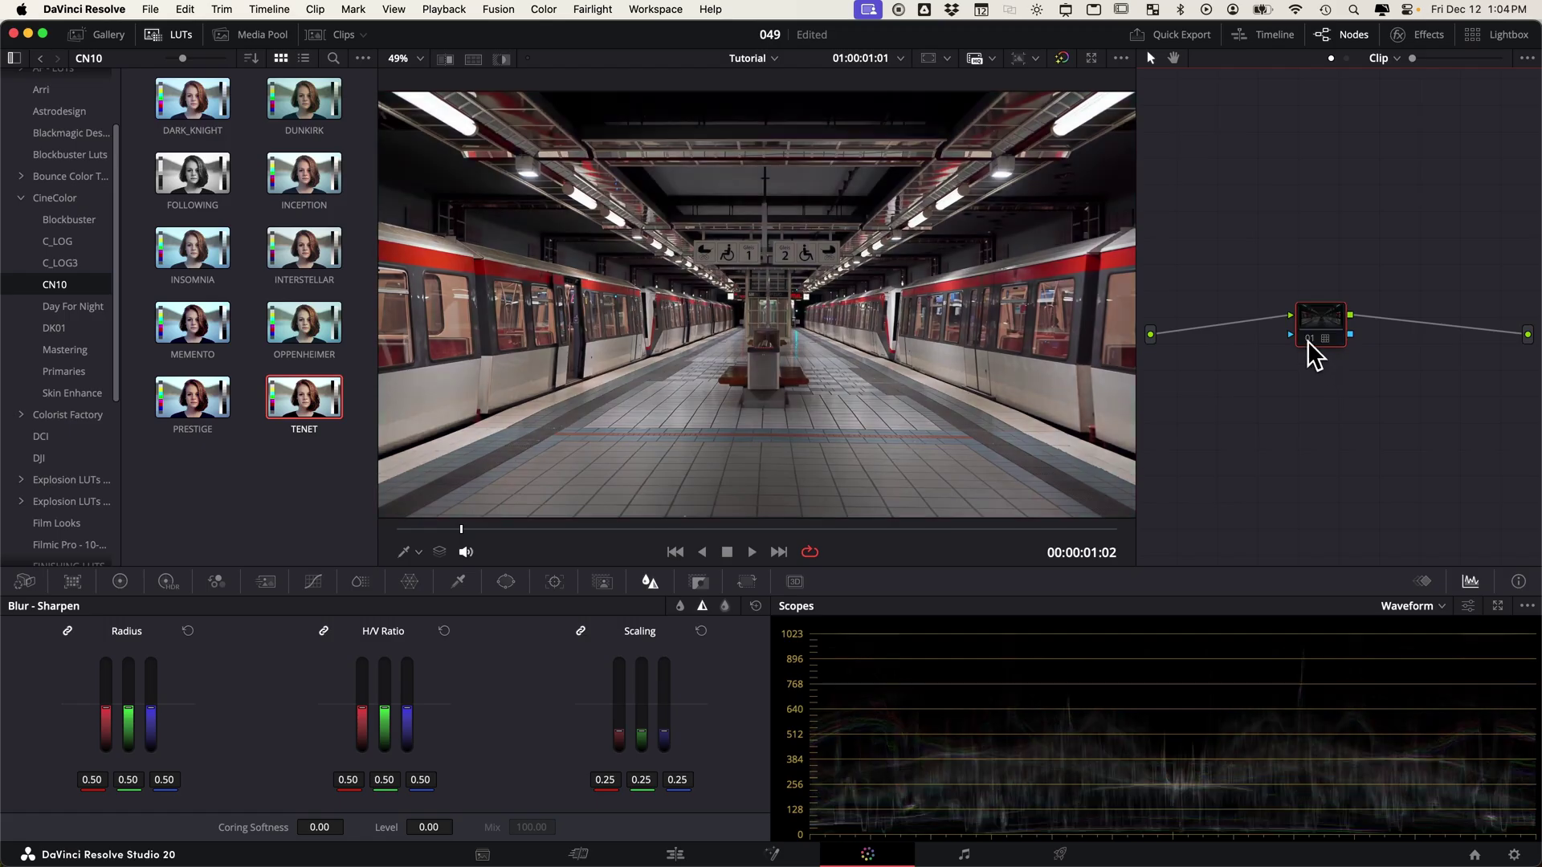
{"action": "left_click", "coordinate": [1309, 343]}
{"action": "left_click_drag", "start_coordinate": [1319, 320], "coordinate": [1312, 330]}
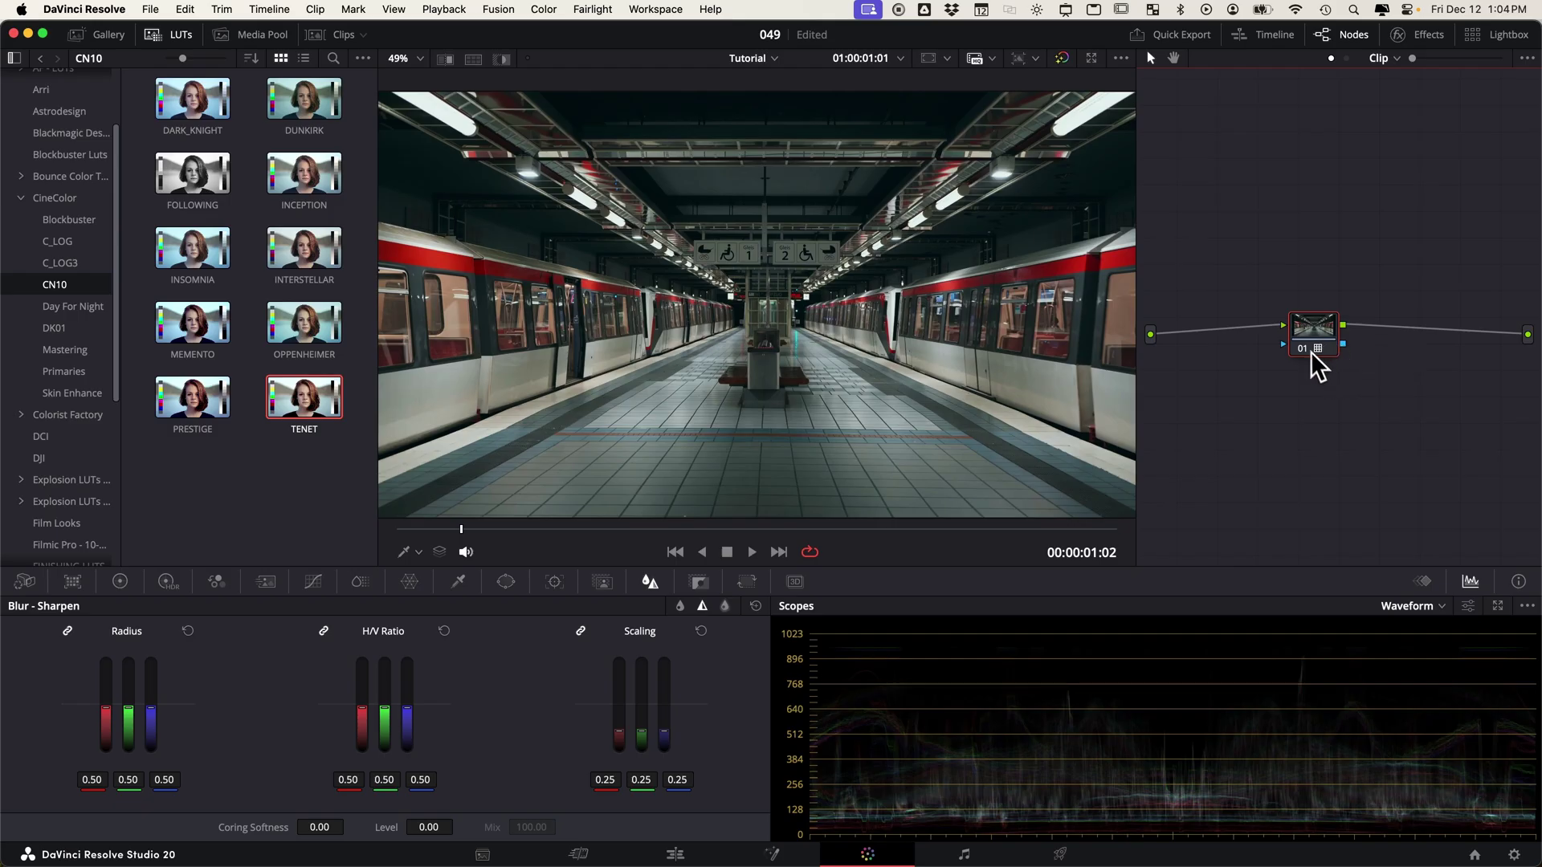
{"action": "left_click_drag", "start_coordinate": [1306, 331], "coordinate": [1306, 333]}
Apply the DUNKIRK LUT to node 01, then compare it against the original on a later frame.
{"action": "left_click_drag", "start_coordinate": [305, 98], "coordinate": [1303, 325]}
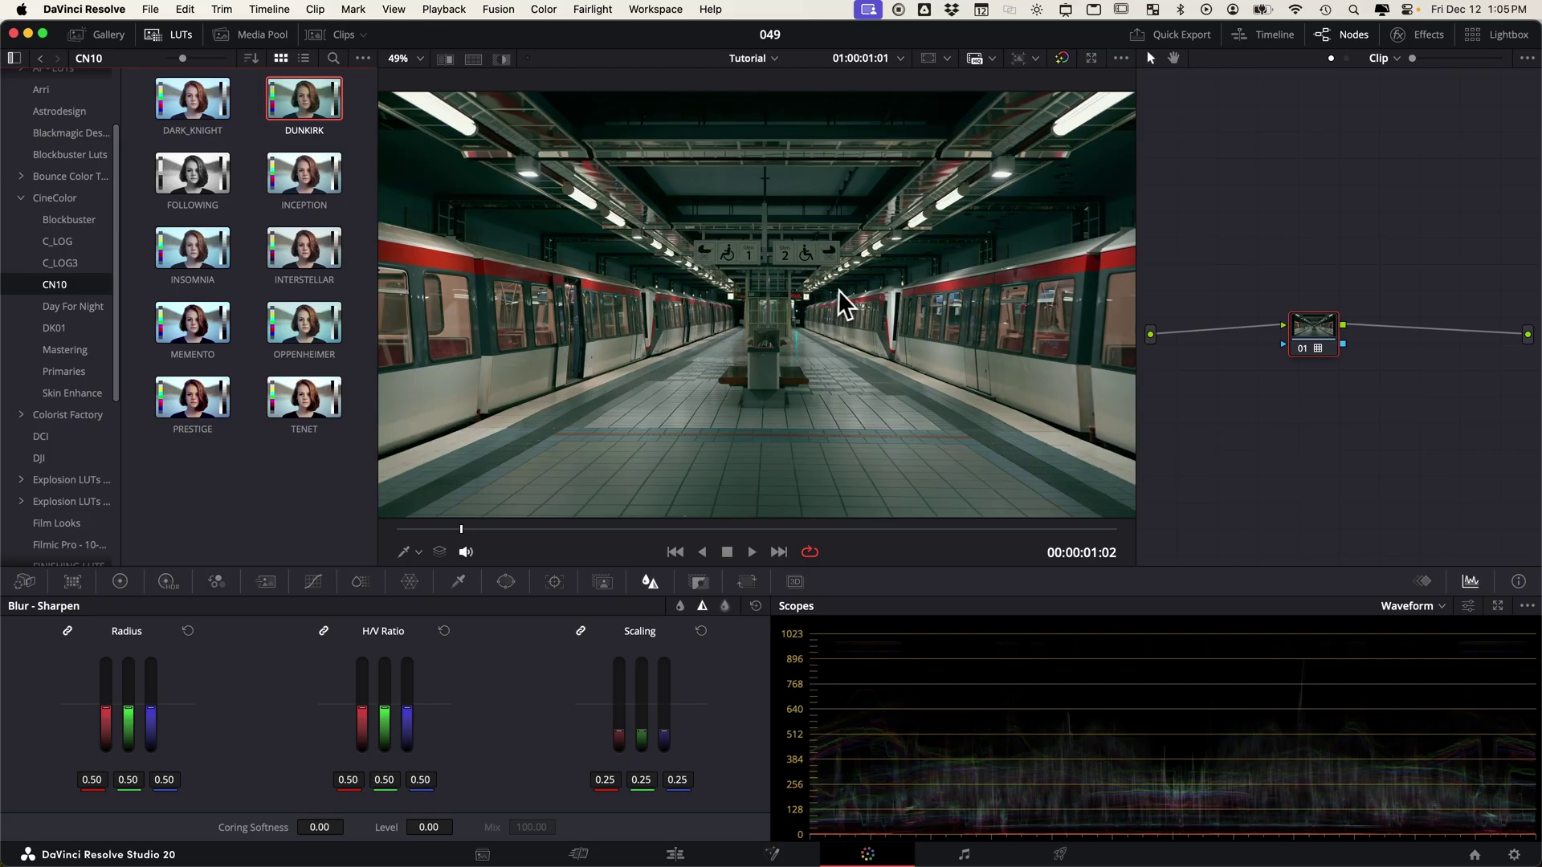
{"action": "left_click_drag", "start_coordinate": [819, 550], "coordinate": [947, 550]}
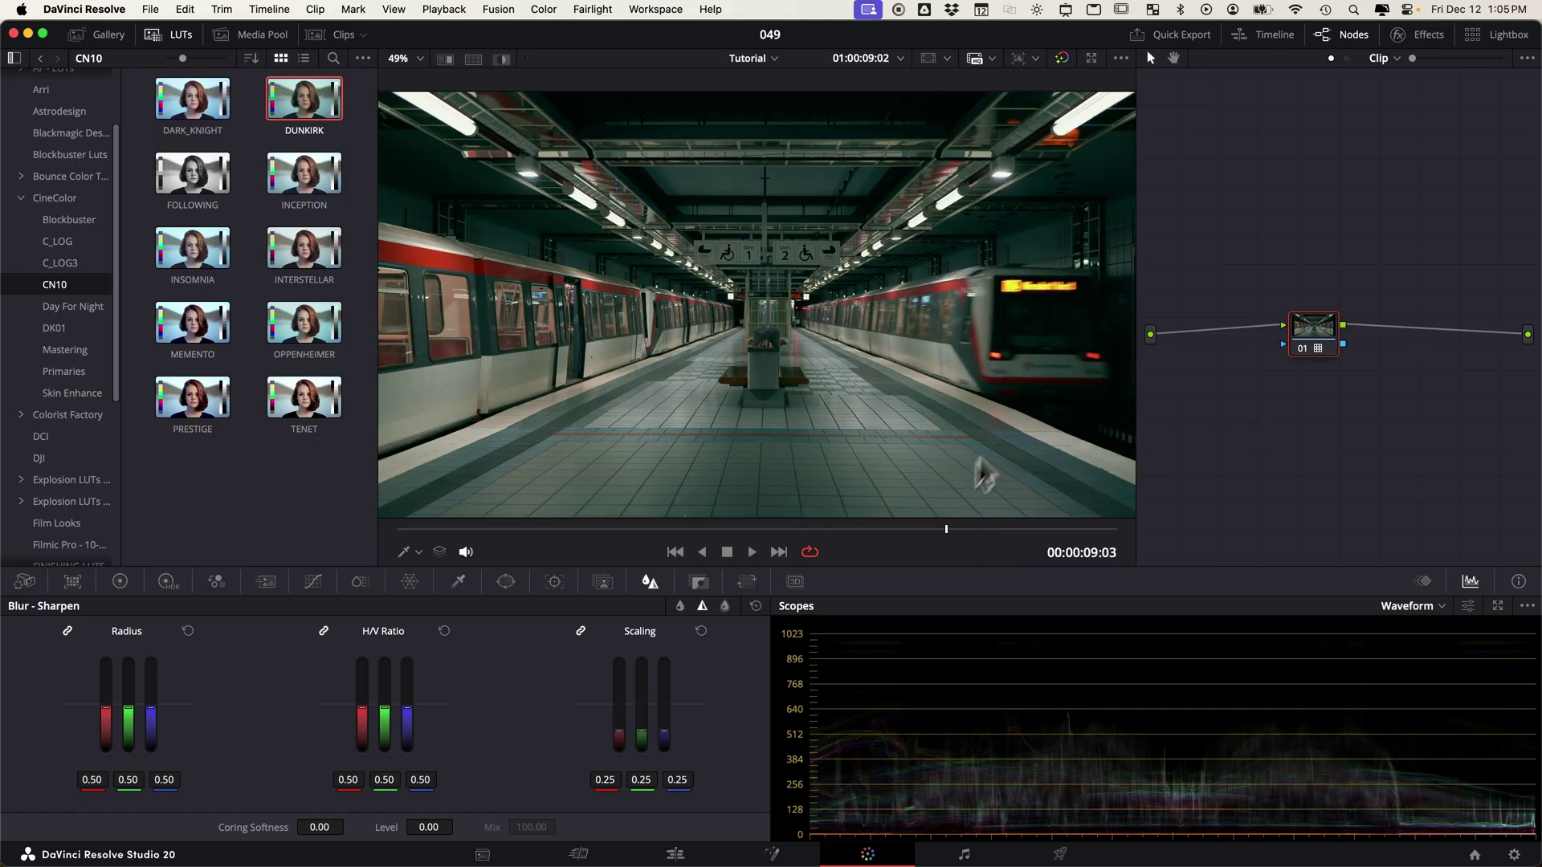
{"action": "key", "text": "shift+d"}
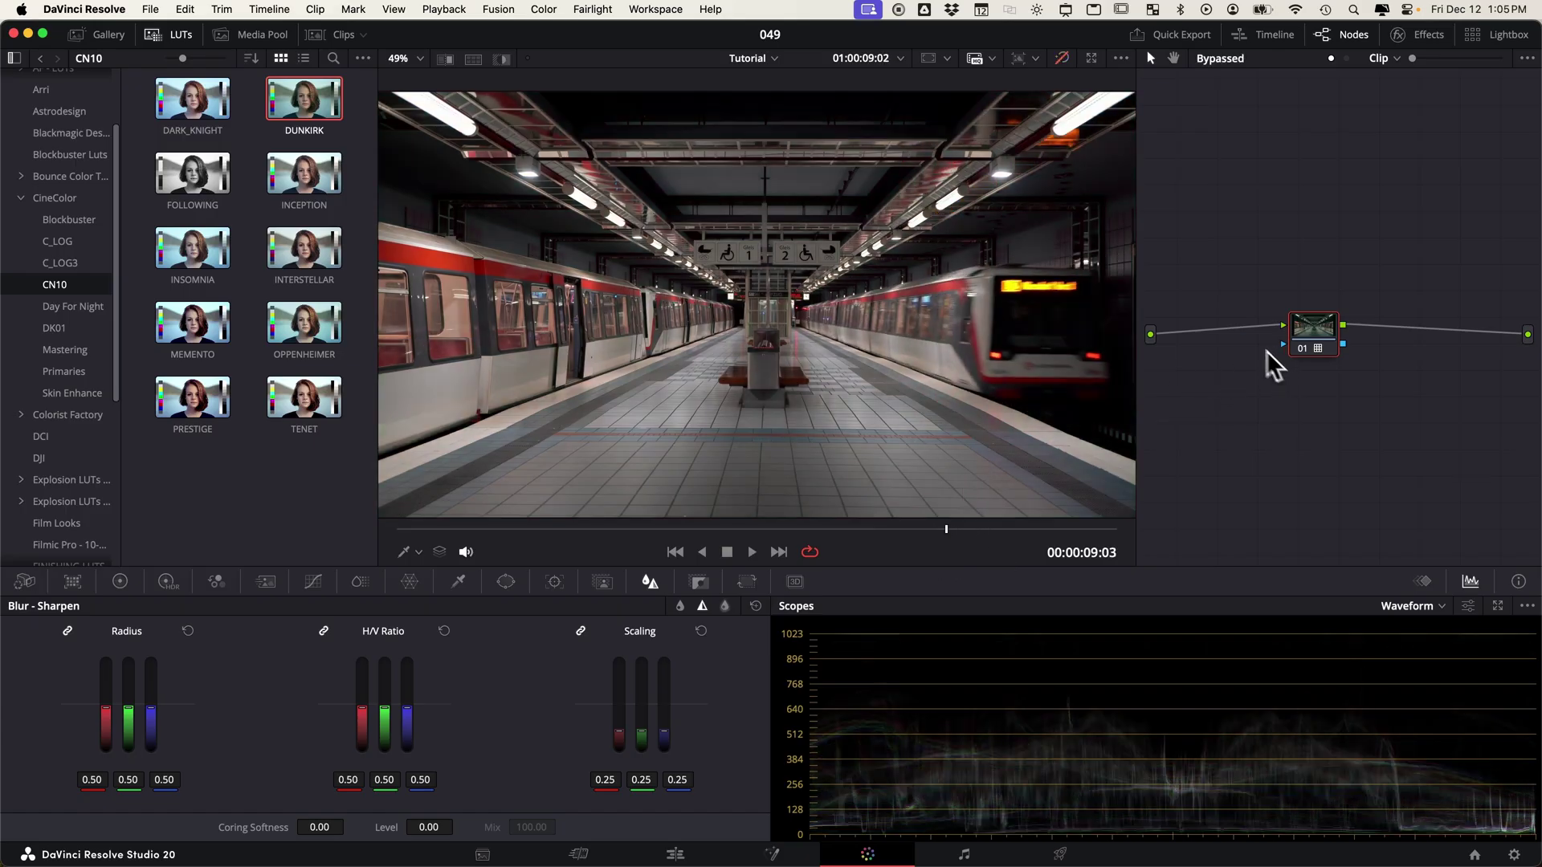
{"action": "key", "text": "shift+d"}
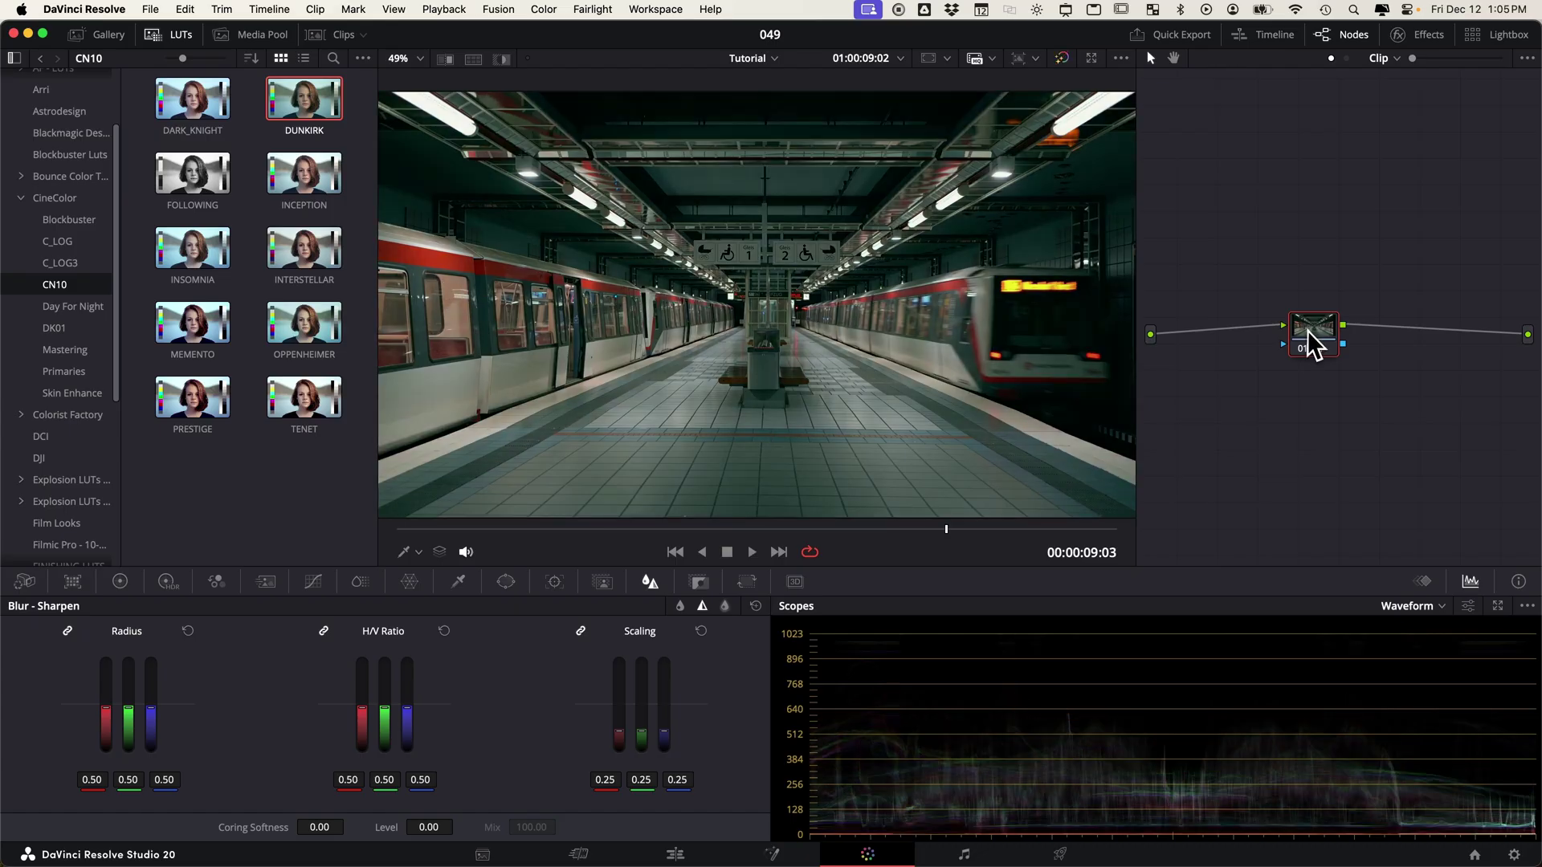
{"action": "mouse_move", "coordinate": [1308, 344]}
{"action": "left_mouse_down"}
{"action": "mouse_move", "coordinate": [1275, 337]}
{"action": "mouse_move", "coordinate": [1295, 333]}
{"action": "left_mouse_up"}
{"action": "right_click", "coordinate": [1295, 333]}
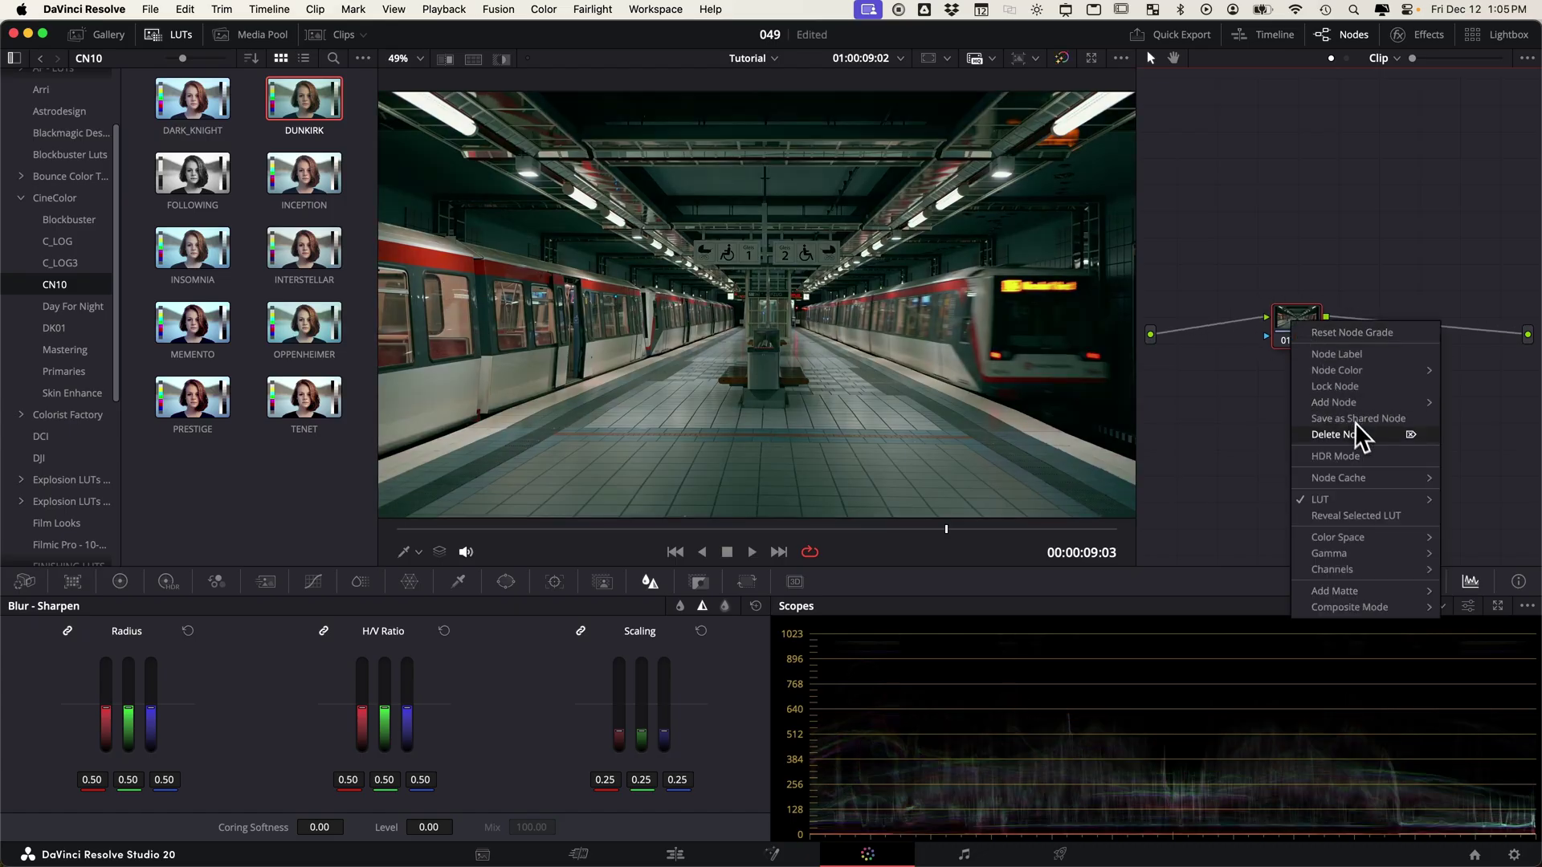
Add a parallel node 02 and sample the red train stripes with the HSL qualifier, viewing the matte.
{"action": "mouse_move", "coordinate": [1368, 404]}
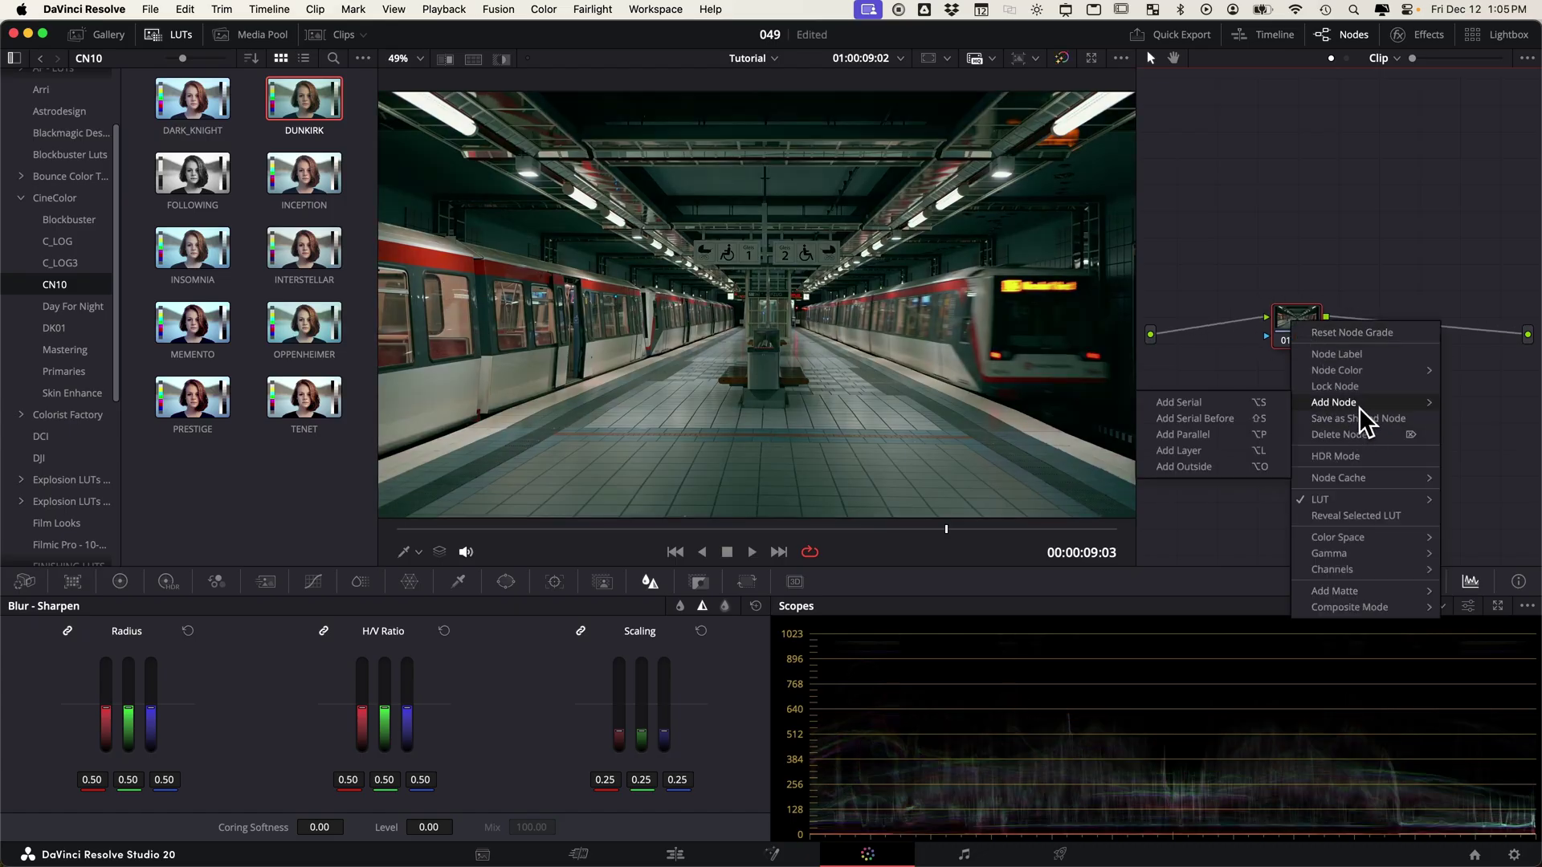
{"action": "left_click", "coordinate": [1220, 452]}
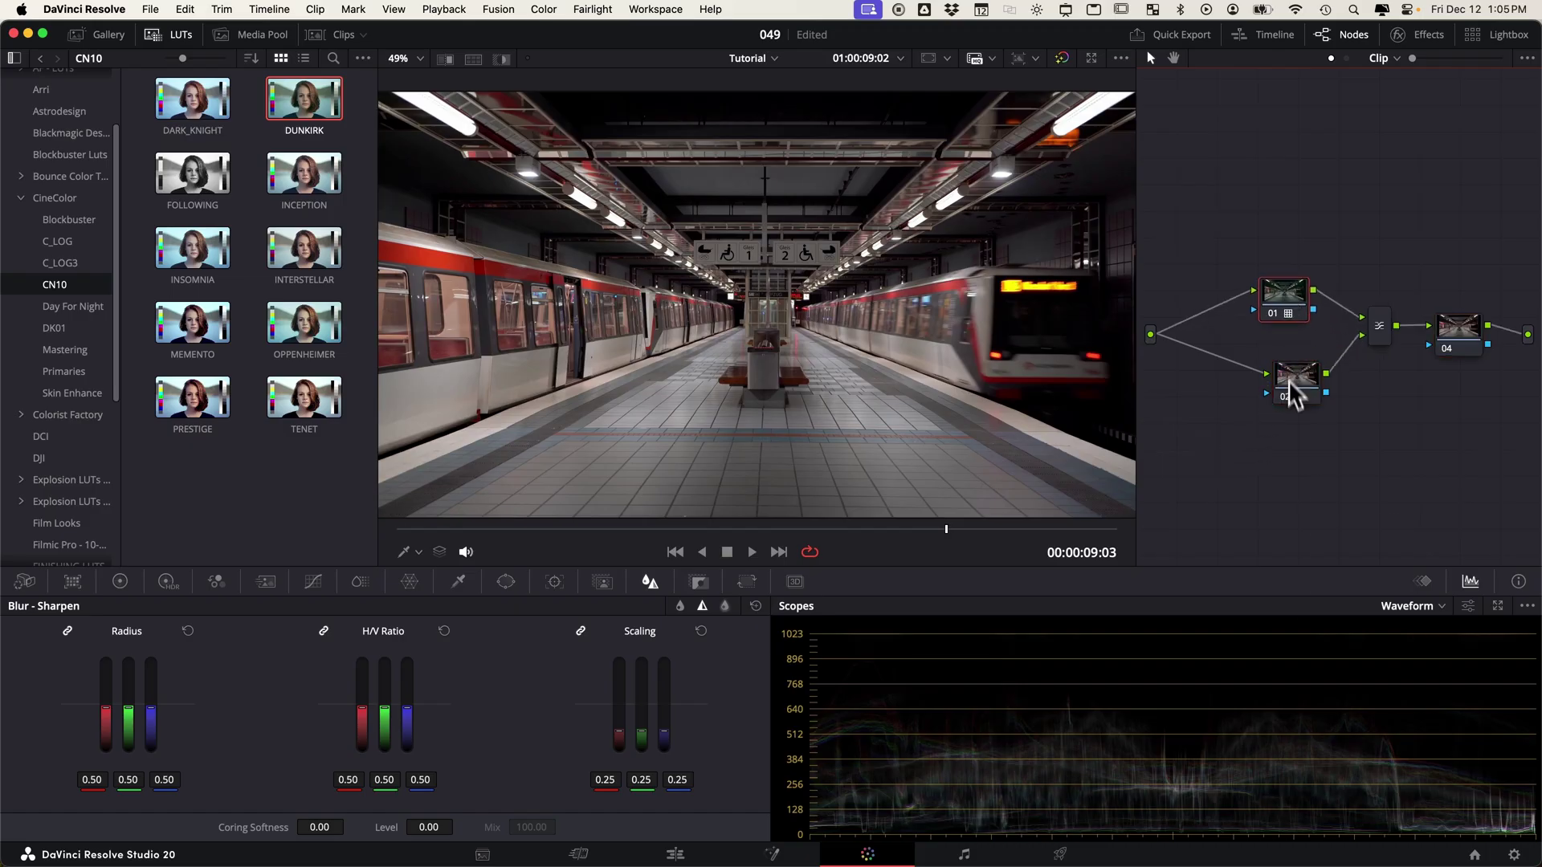
{"action": "left_click", "coordinate": [1291, 375]}
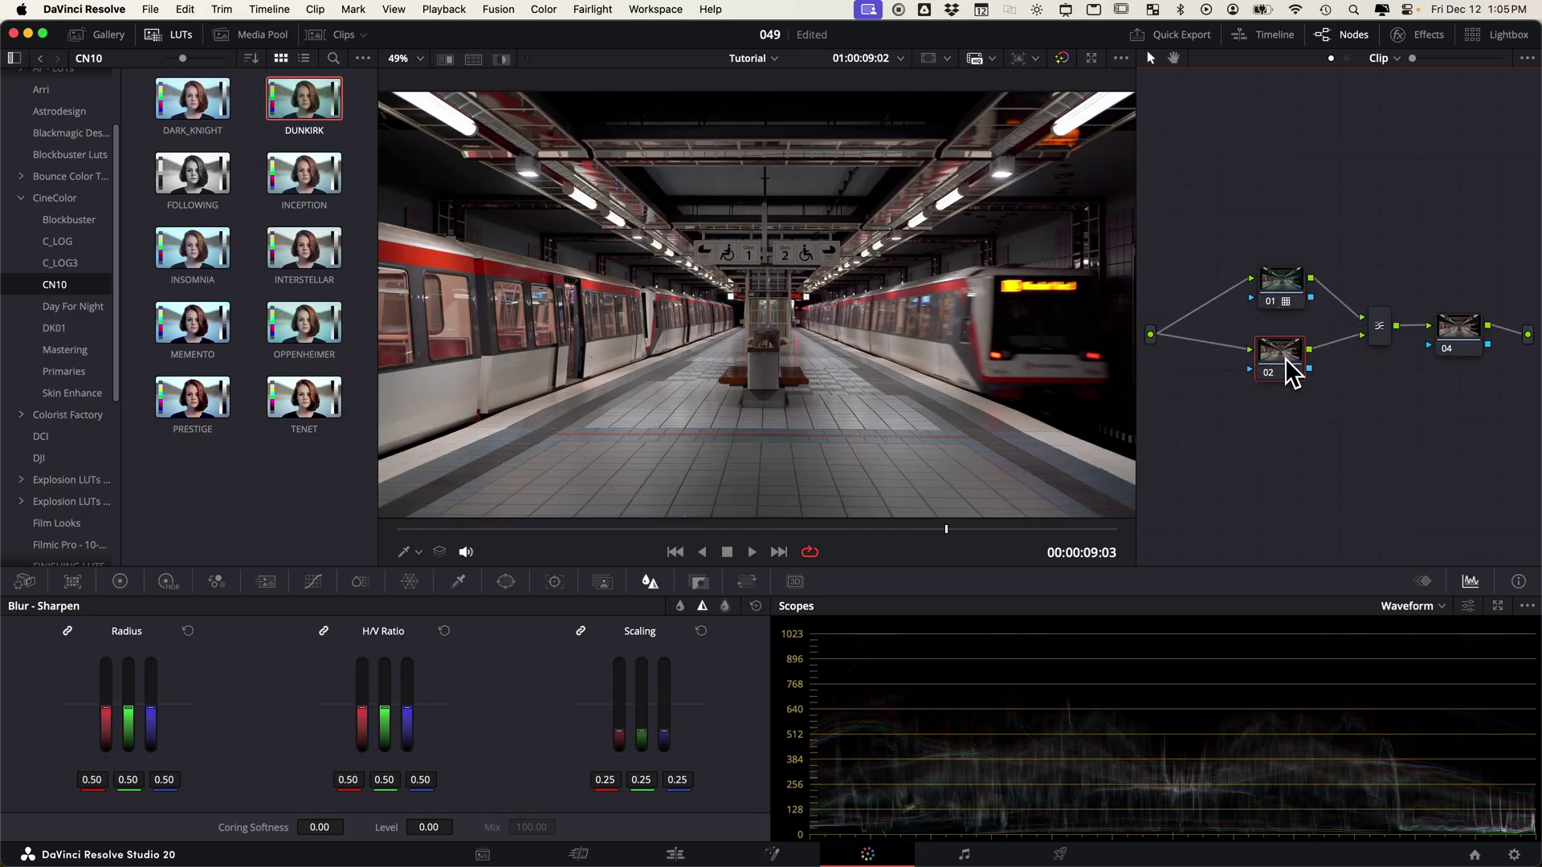
{"action": "left_click", "coordinate": [458, 582]}
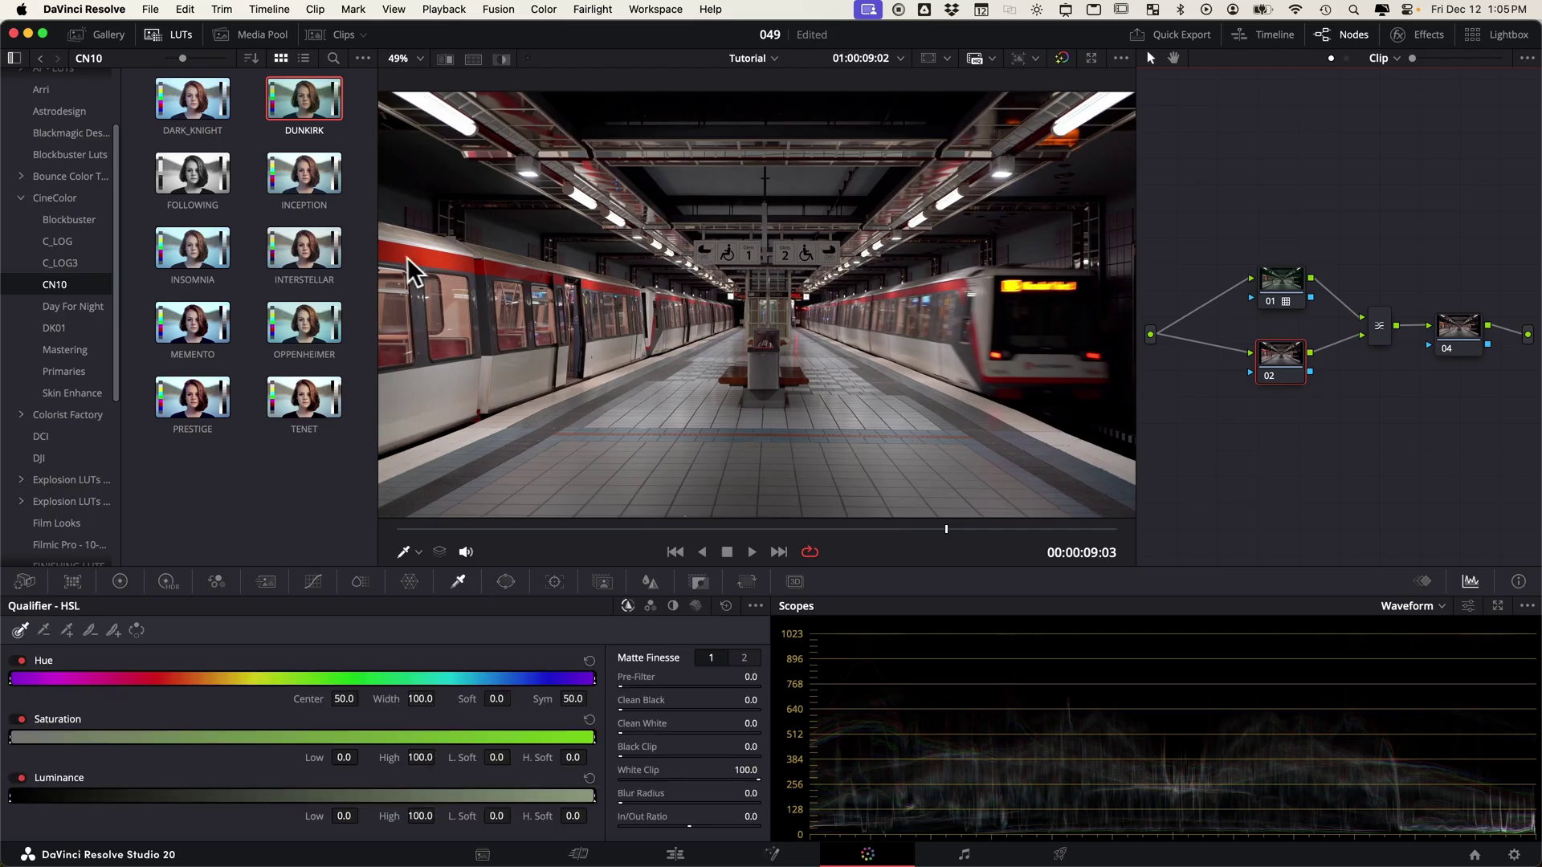
{"action": "left_click_drag", "start_coordinate": [407, 259], "coordinate": [528, 279]}
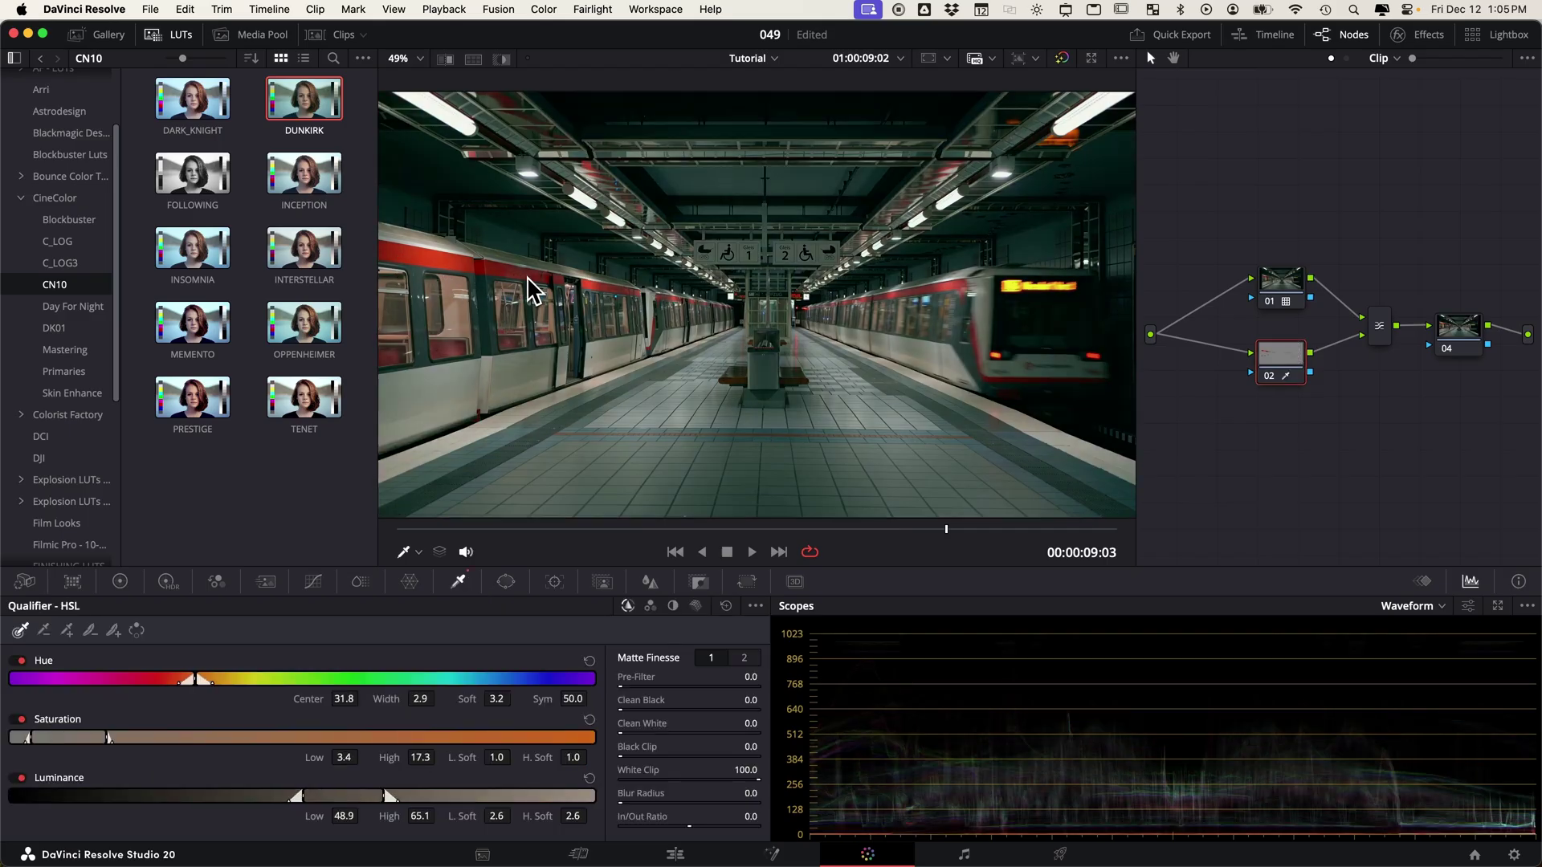
{"action": "left_click", "coordinate": [502, 59]}
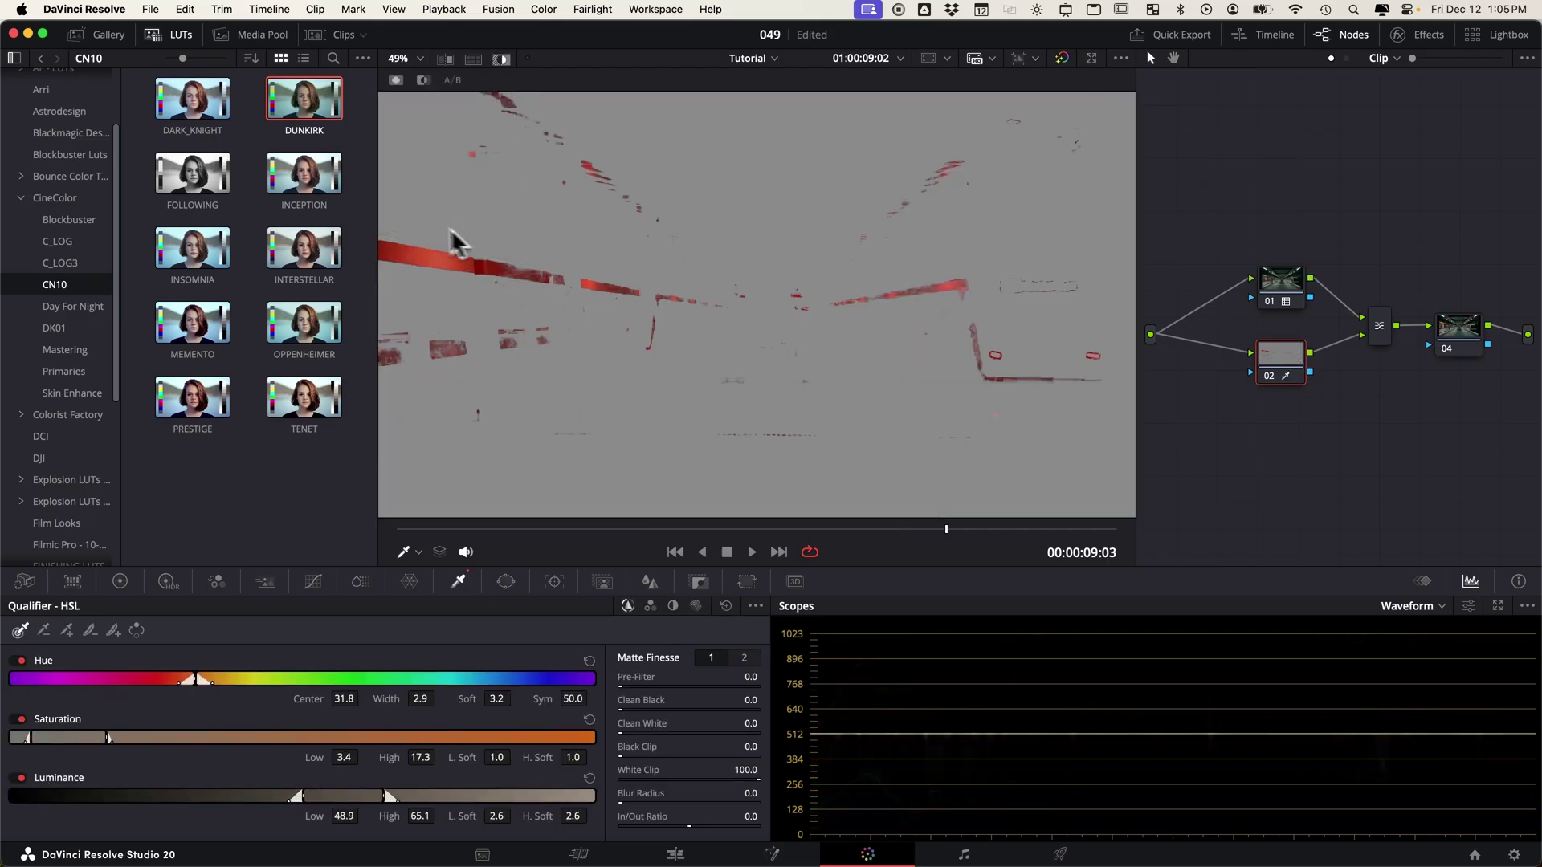
{"action": "left_click_drag", "start_coordinate": [442, 267], "coordinate": [532, 278]}
{"action": "left_click", "coordinate": [530, 278]}
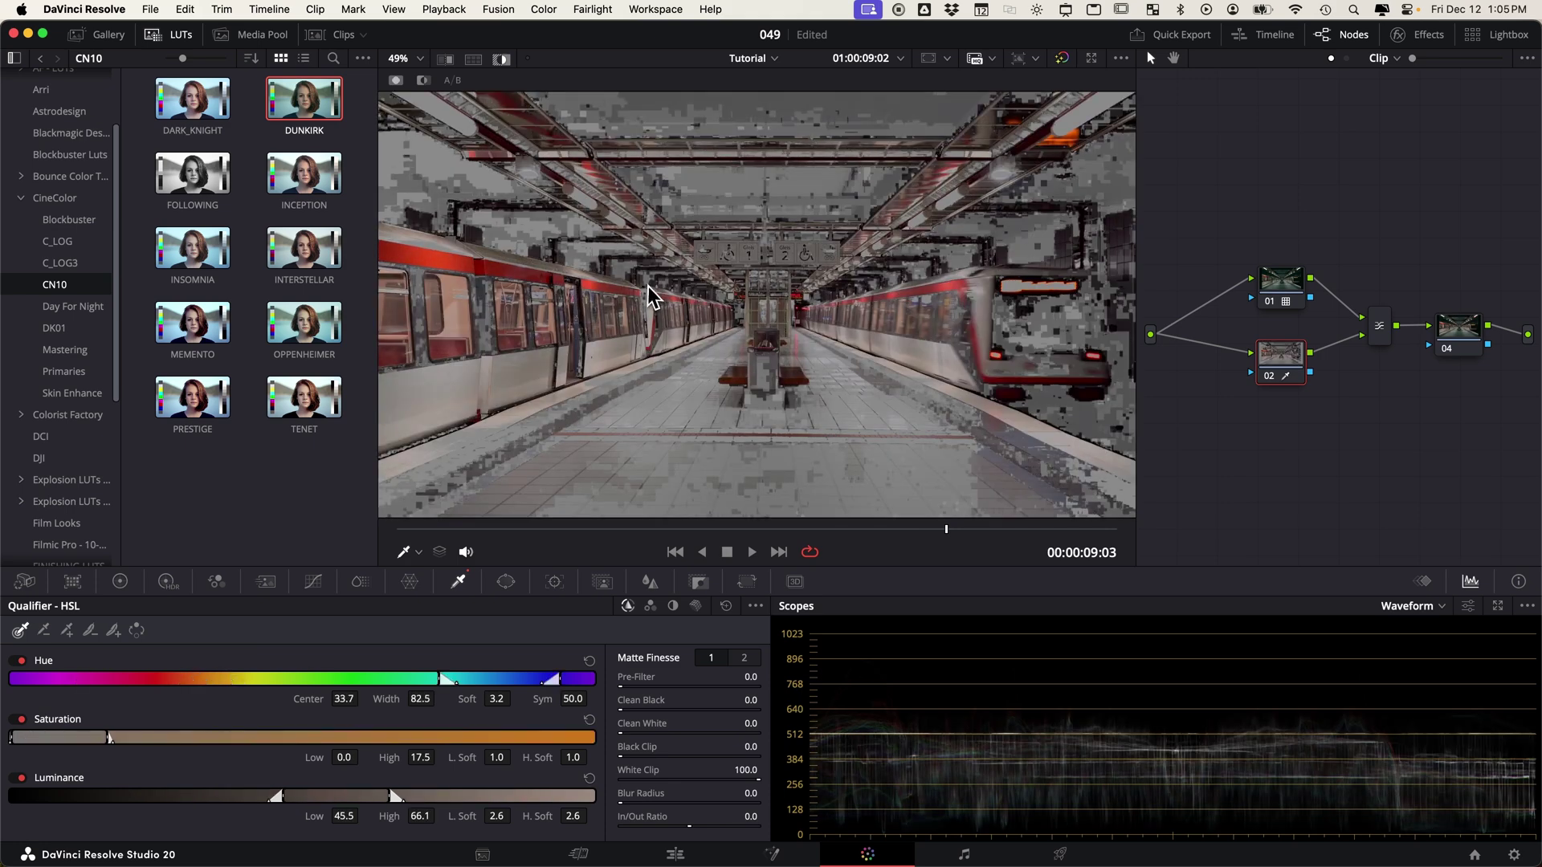
{"action": "mouse_move", "coordinate": [396, 265]}
{"action": "left_mouse_down"}
{"action": "mouse_move", "coordinate": [526, 293]}
{"action": "mouse_move", "coordinate": [522, 278]}
{"action": "mouse_move", "coordinate": [541, 282]}
{"action": "mouse_move", "coordinate": [542, 309]}
{"action": "left_mouse_up"}
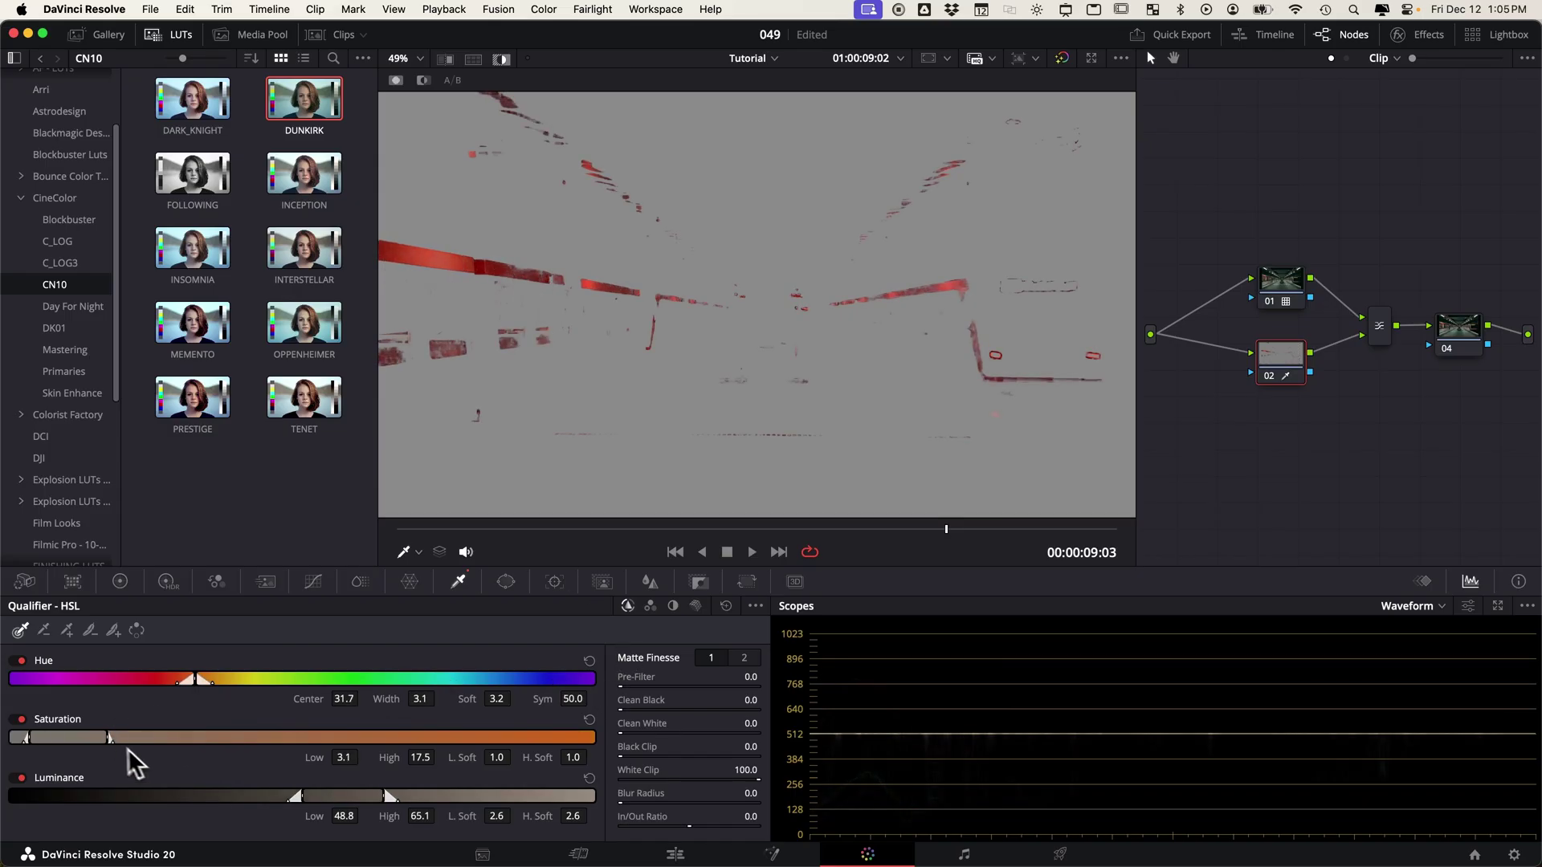
Refine the red key: widen saturation down to zero, widen luminance and hue, soften hue, black clip 42.2.
{"action": "left_click_drag", "start_coordinate": [113, 739], "coordinate": [192, 748]}
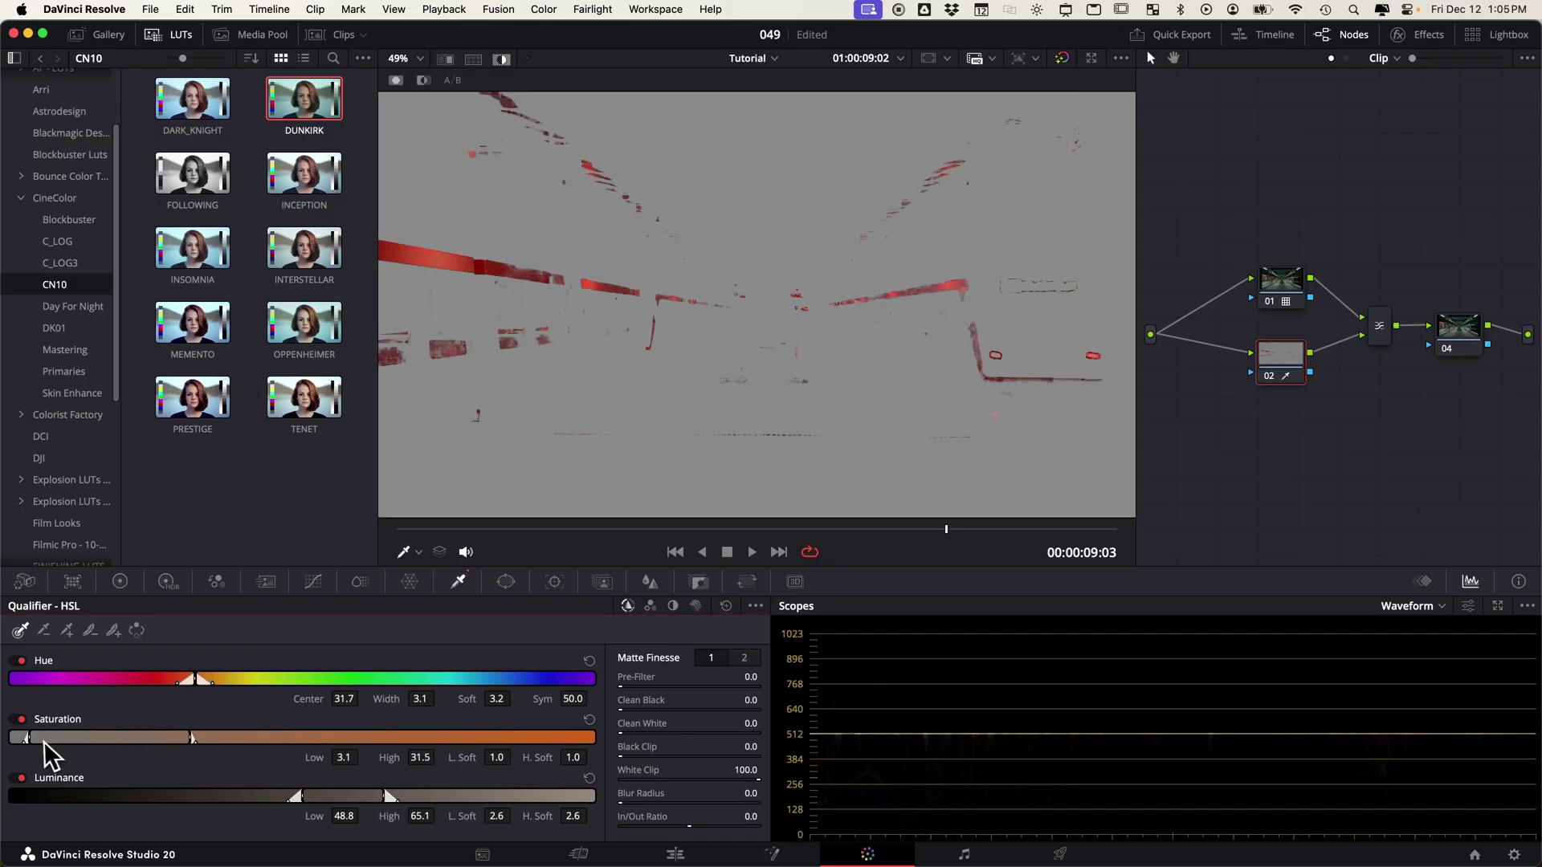
{"action": "left_click_drag", "start_coordinate": [30, 741], "coordinate": [27, 742]}
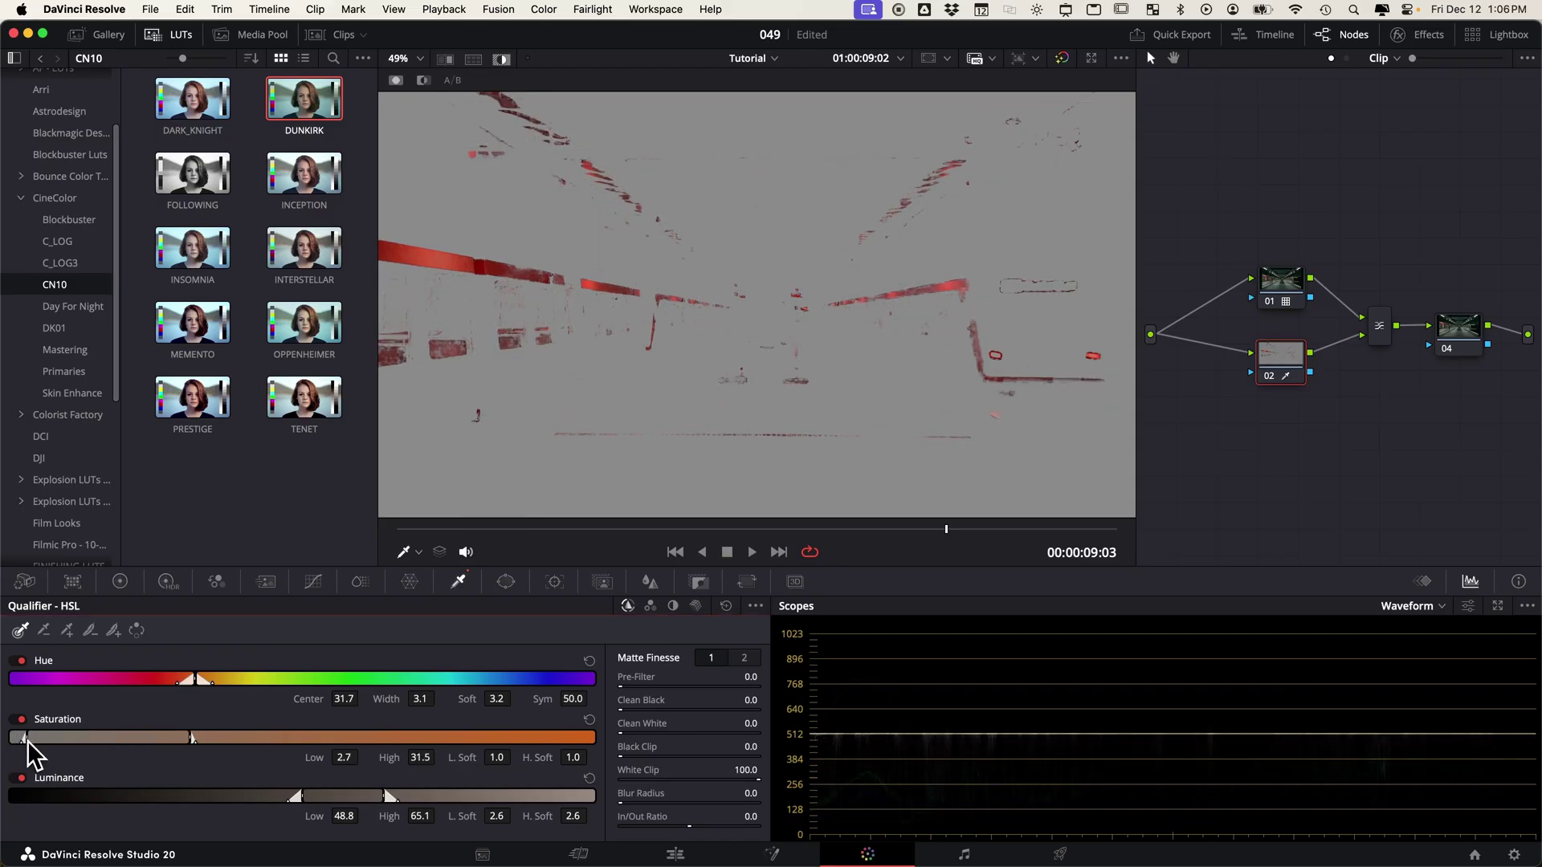
{"action": "mouse_move", "coordinate": [488, 761]}
{"action": "left_mouse_down"}
{"action": "mouse_move", "coordinate": [530, 759]}
{"action": "mouse_move", "coordinate": [504, 763]}
{"action": "left_mouse_up"}
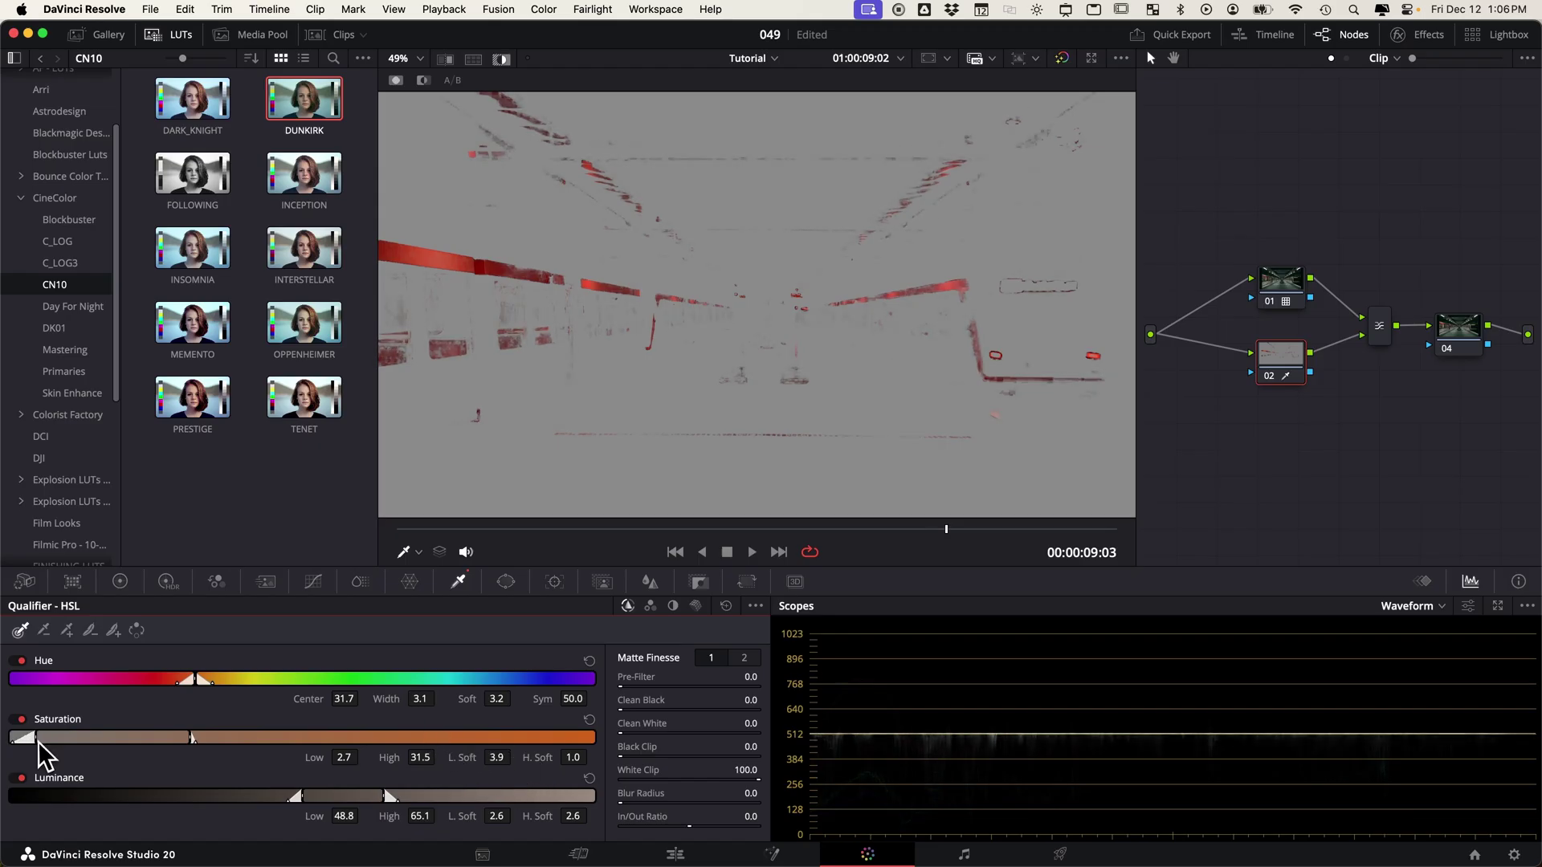
{"action": "left_click_drag", "start_coordinate": [37, 741], "coordinate": [10, 751]}
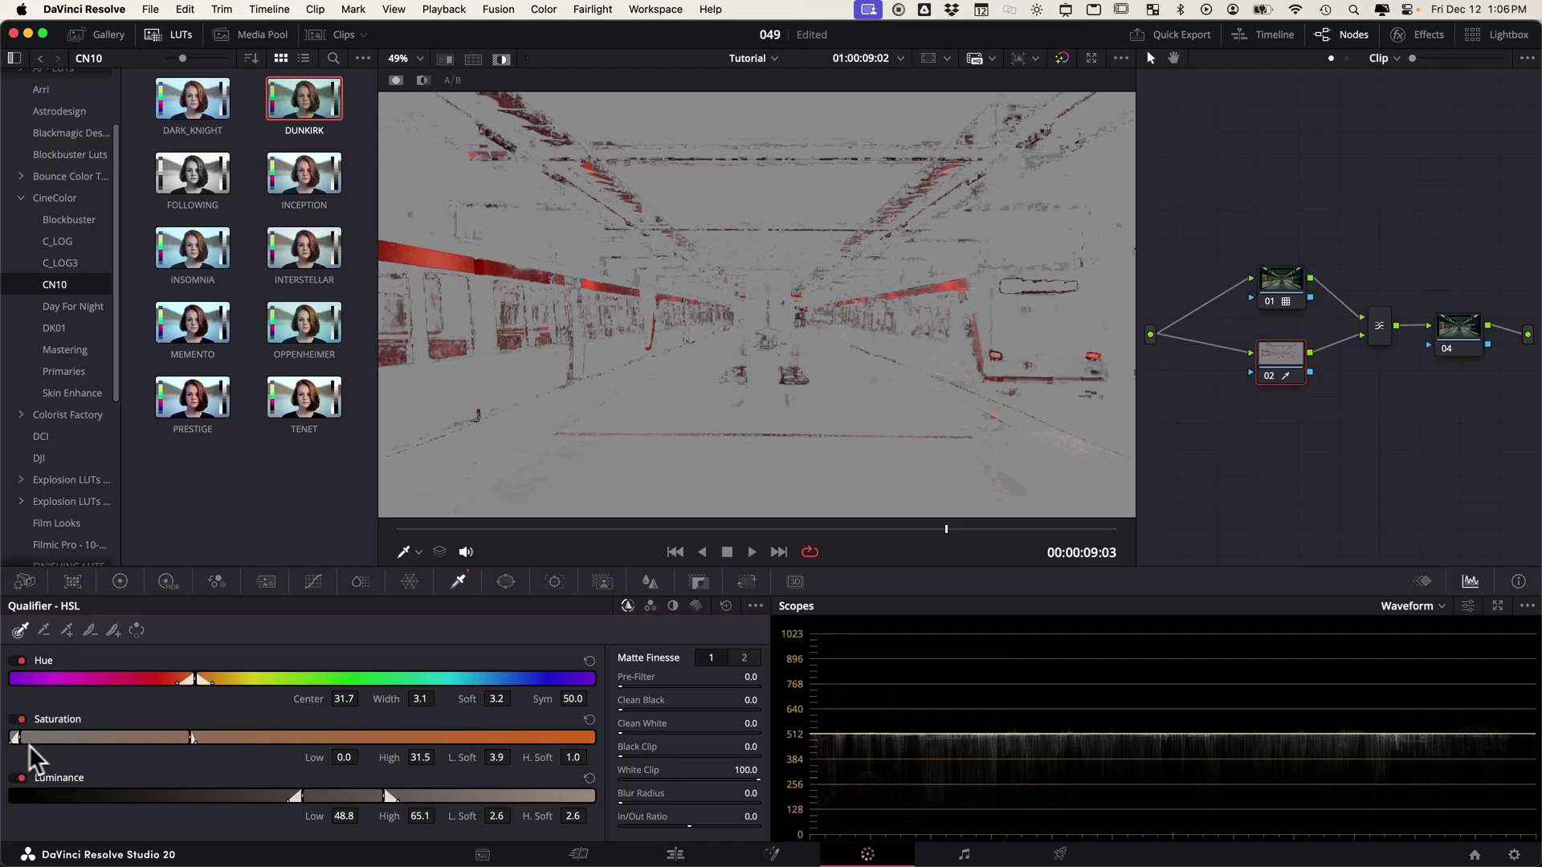
{"action": "mouse_move", "coordinate": [391, 797]}
{"action": "left_mouse_down"}
{"action": "mouse_move", "coordinate": [446, 802]}
{"action": "mouse_move", "coordinate": [397, 798]}
{"action": "left_mouse_up"}
{"action": "left_click_drag", "start_coordinate": [193, 683], "coordinate": [266, 691]}
{"action": "left_click_drag", "start_coordinate": [492, 704], "coordinate": [556, 704]}
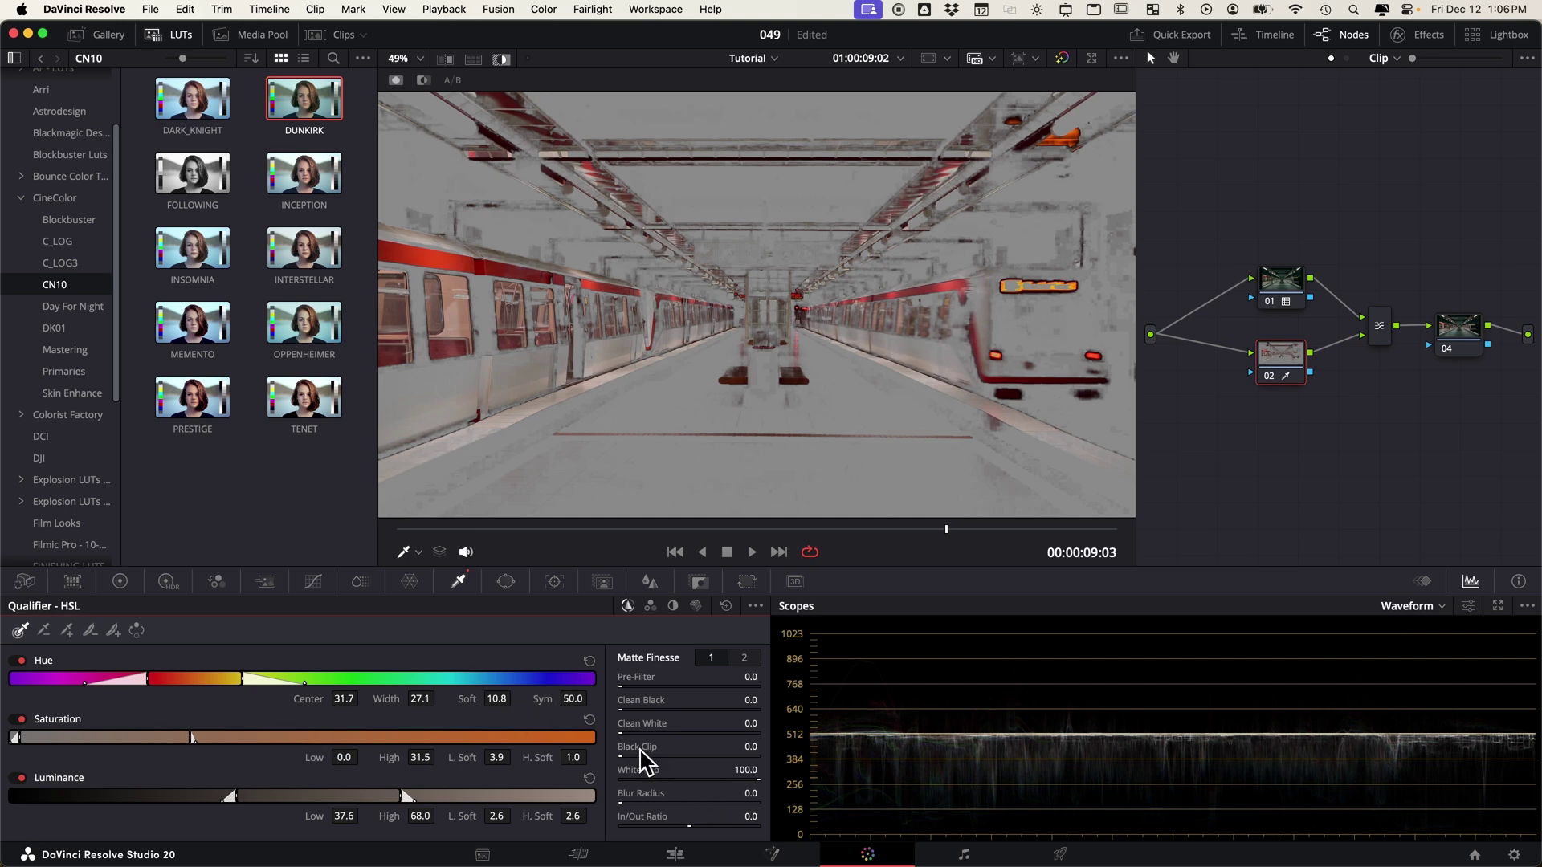
{"action": "left_click_drag", "start_coordinate": [649, 756], "coordinate": [655, 794]}
{"action": "left_click_drag", "start_coordinate": [1298, 372], "coordinate": [1289, 377]}
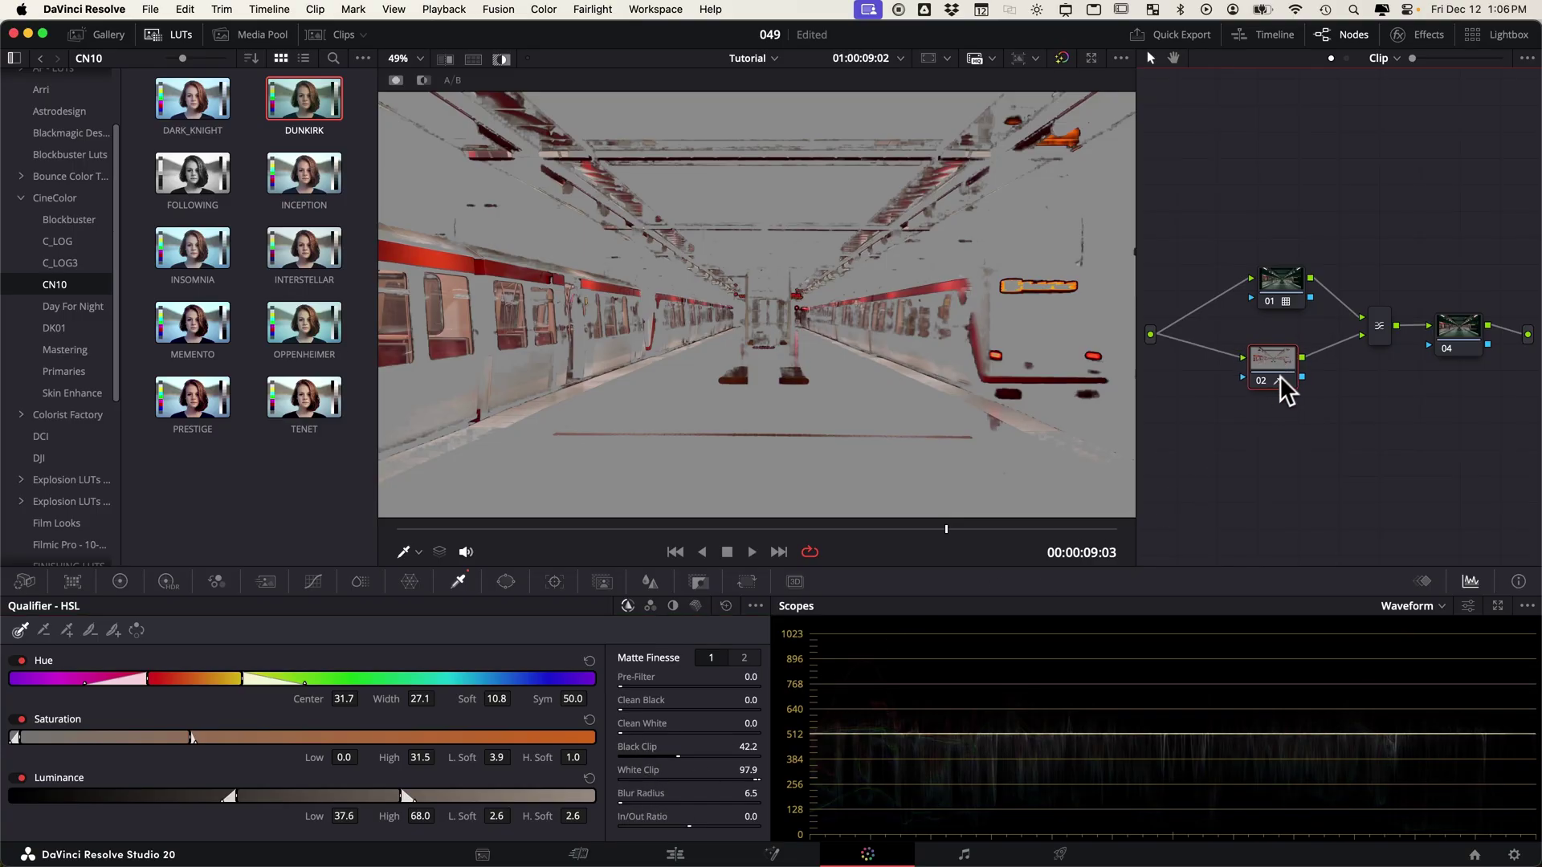
Toggle node 02 and node 01 off and on to compare the red restore and DUNKIRK grade.
{"action": "left_click", "coordinate": [1456, 336]}
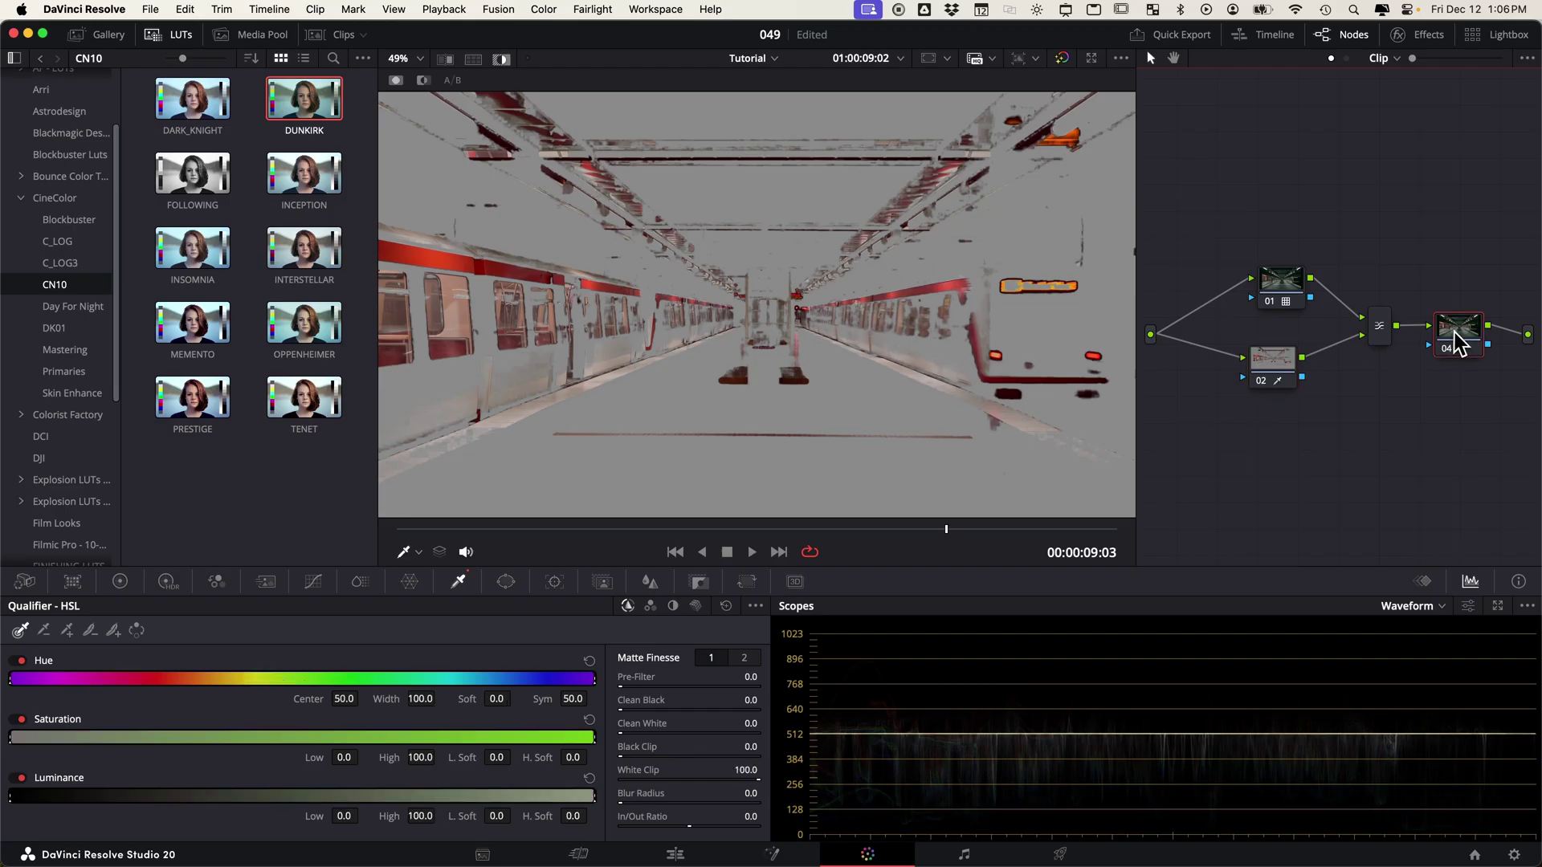
{"action": "left_click", "coordinate": [1263, 381]}
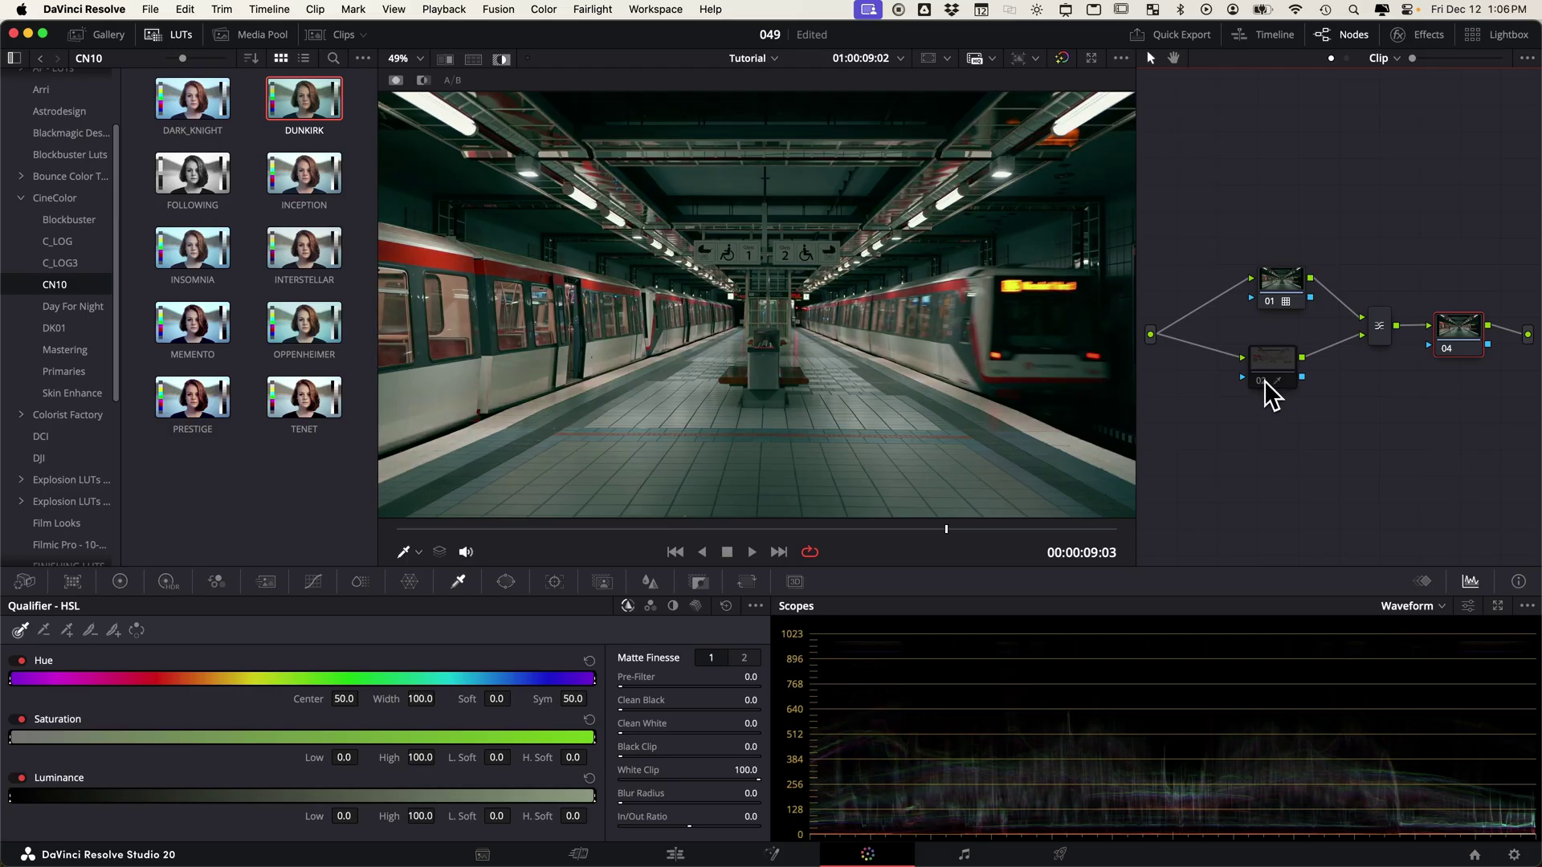
{"action": "left_click", "coordinate": [1271, 302]}
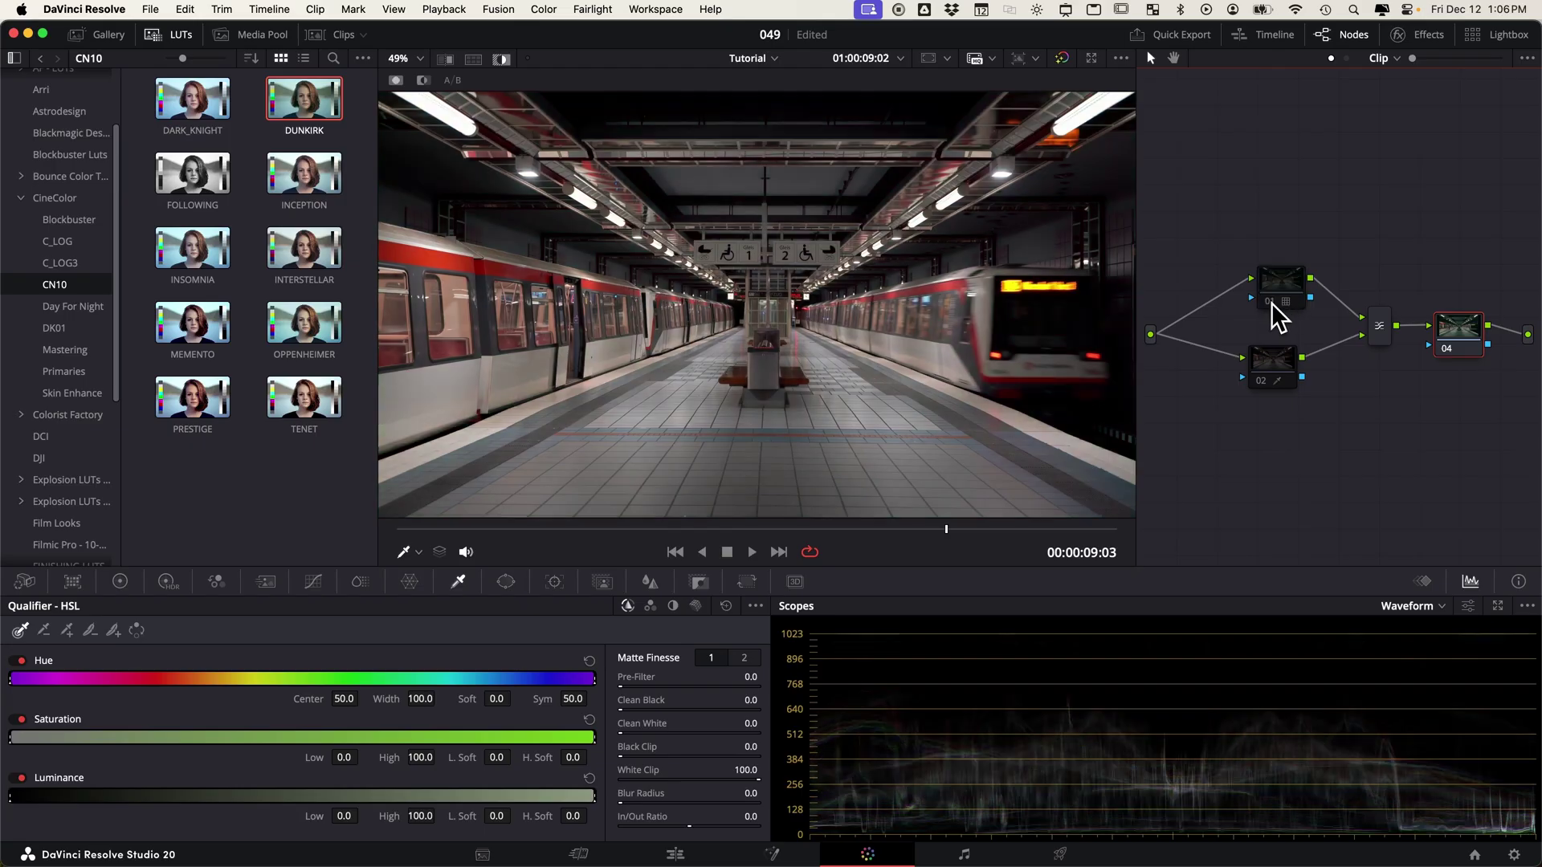
{"action": "left_click", "coordinate": [1271, 302]}
{"action": "left_click", "coordinate": [1271, 303]}
{"action": "left_click", "coordinate": [1271, 303]}
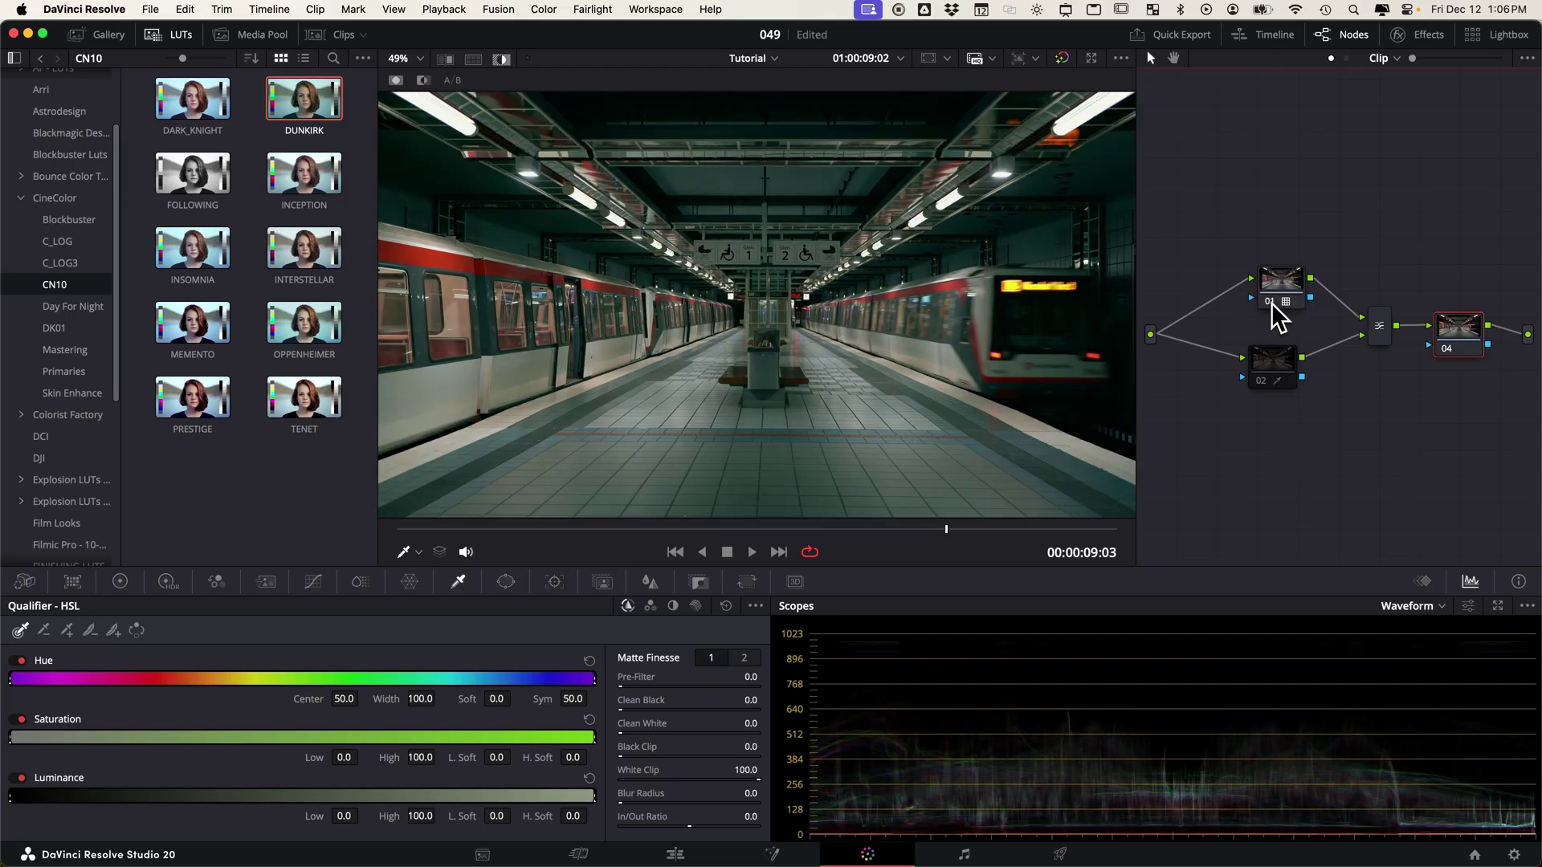
{"action": "left_click", "coordinate": [1259, 382]}
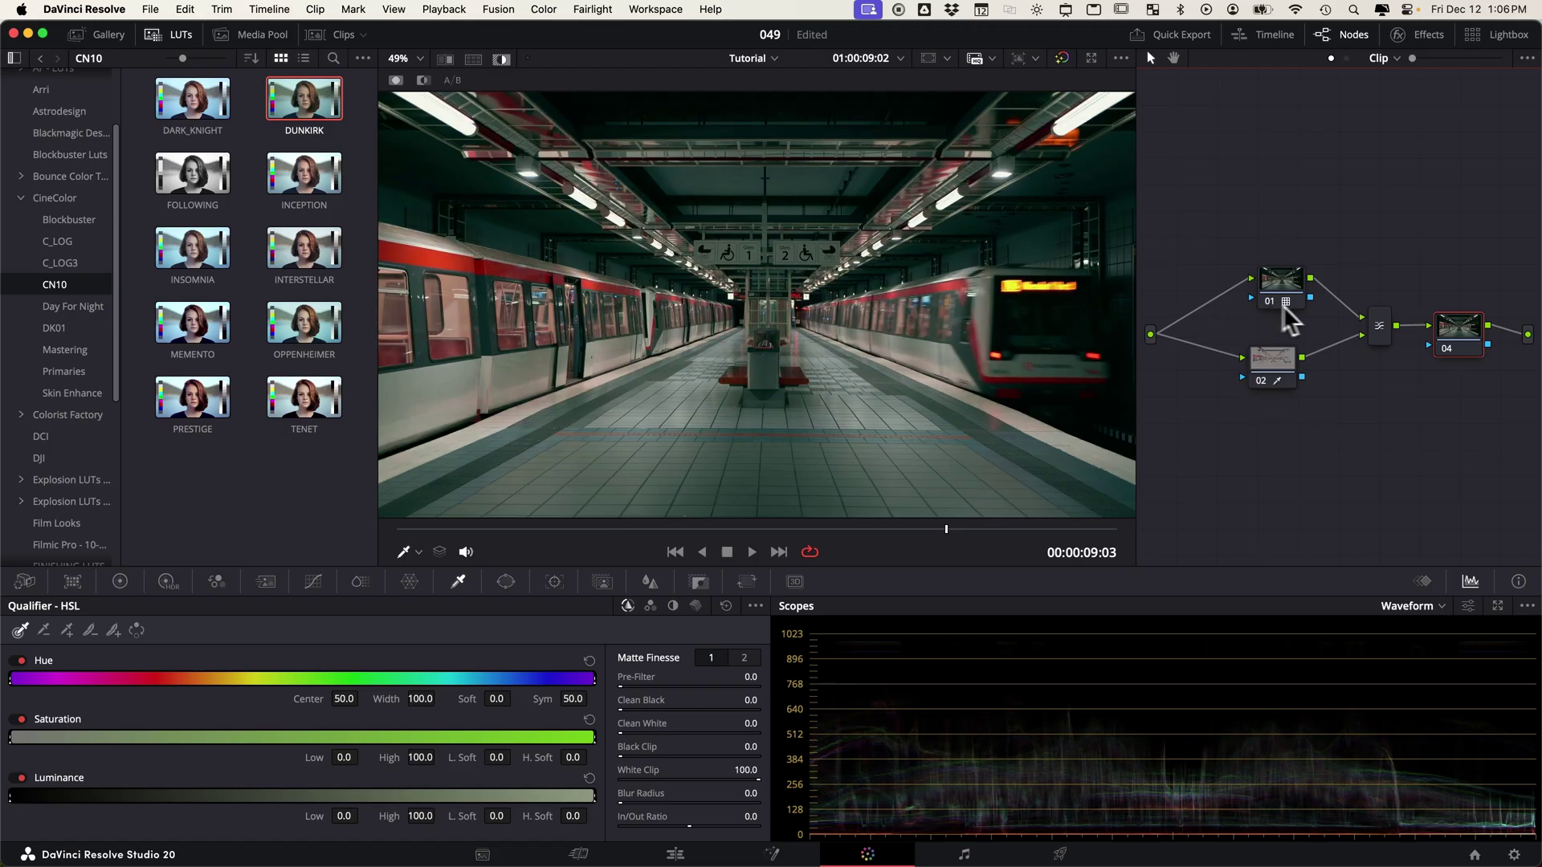
{"action": "left_click_drag", "start_coordinate": [1279, 301], "coordinate": [1269, 310]}
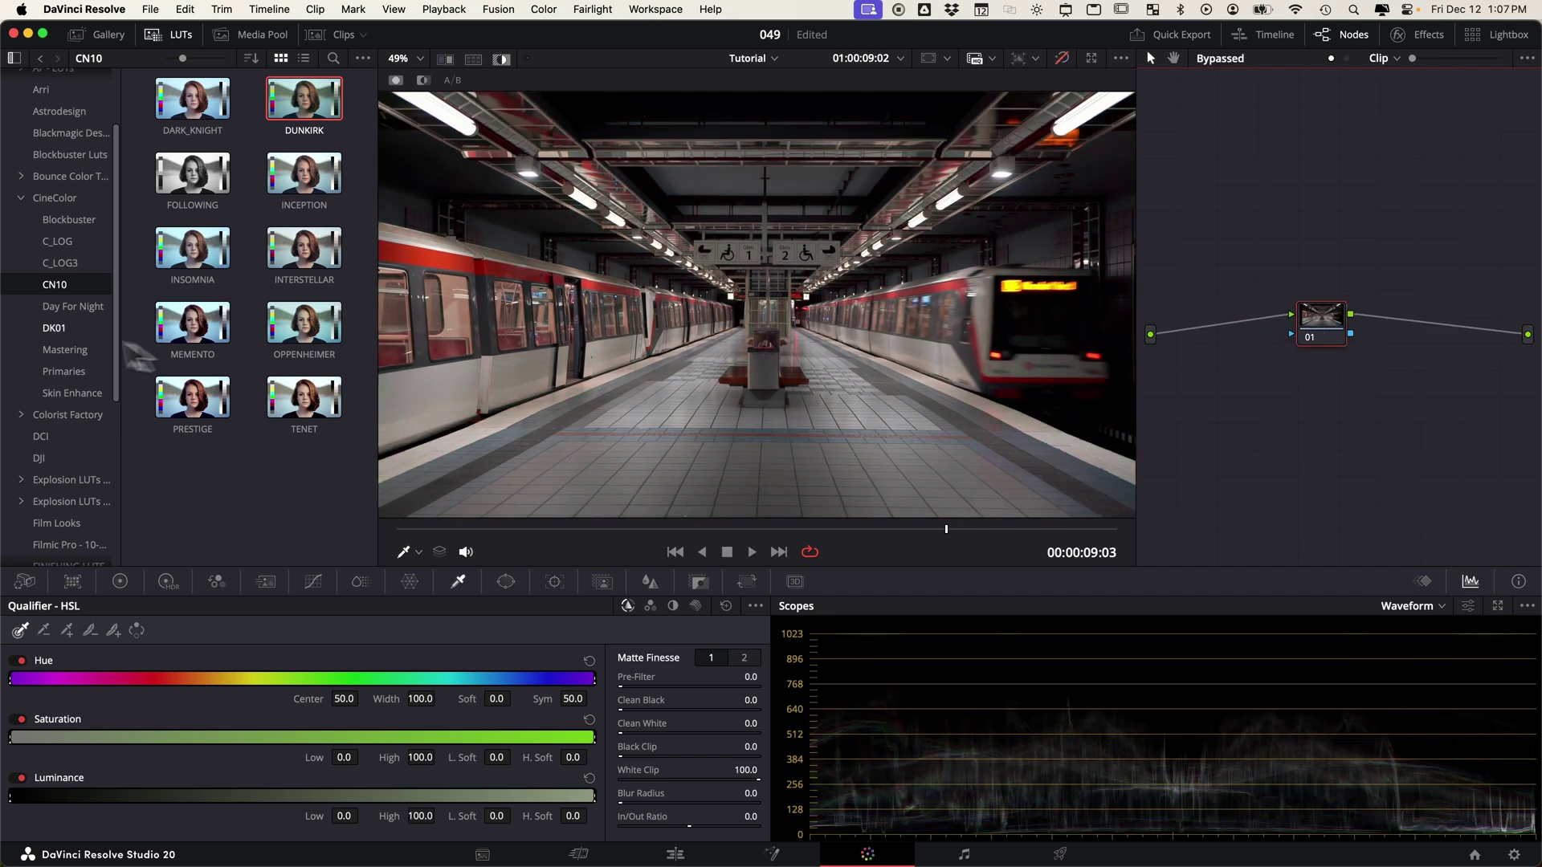
Apply the DK01 LUT to node 01, compare via node toggle and bypass, then show CN10 again.
{"action": "left_click", "coordinate": [53, 329]}
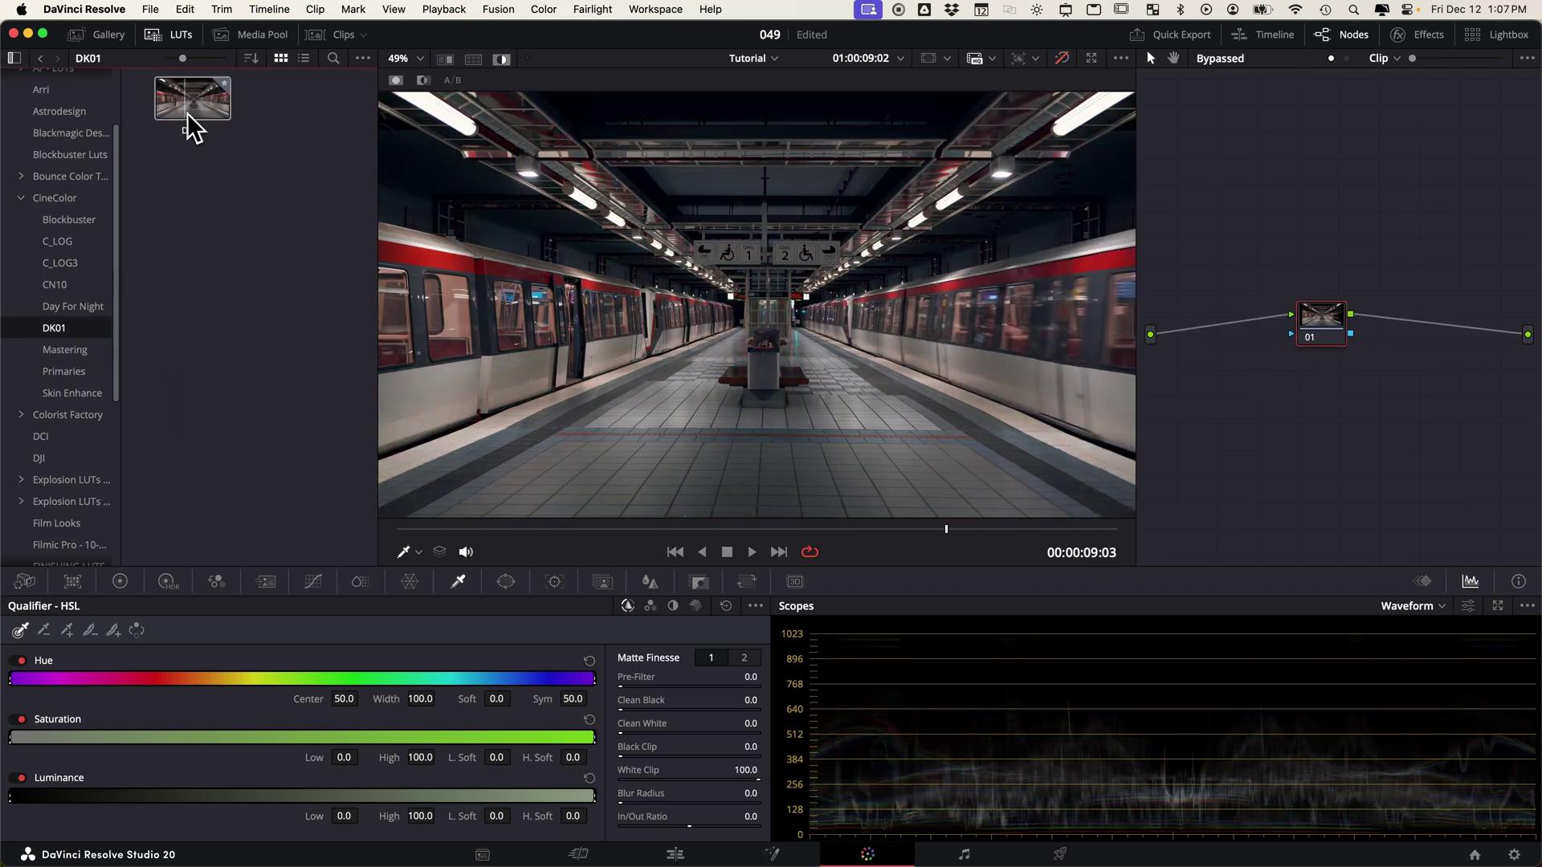
{"action": "left_click_drag", "start_coordinate": [193, 105], "coordinate": [1308, 339]}
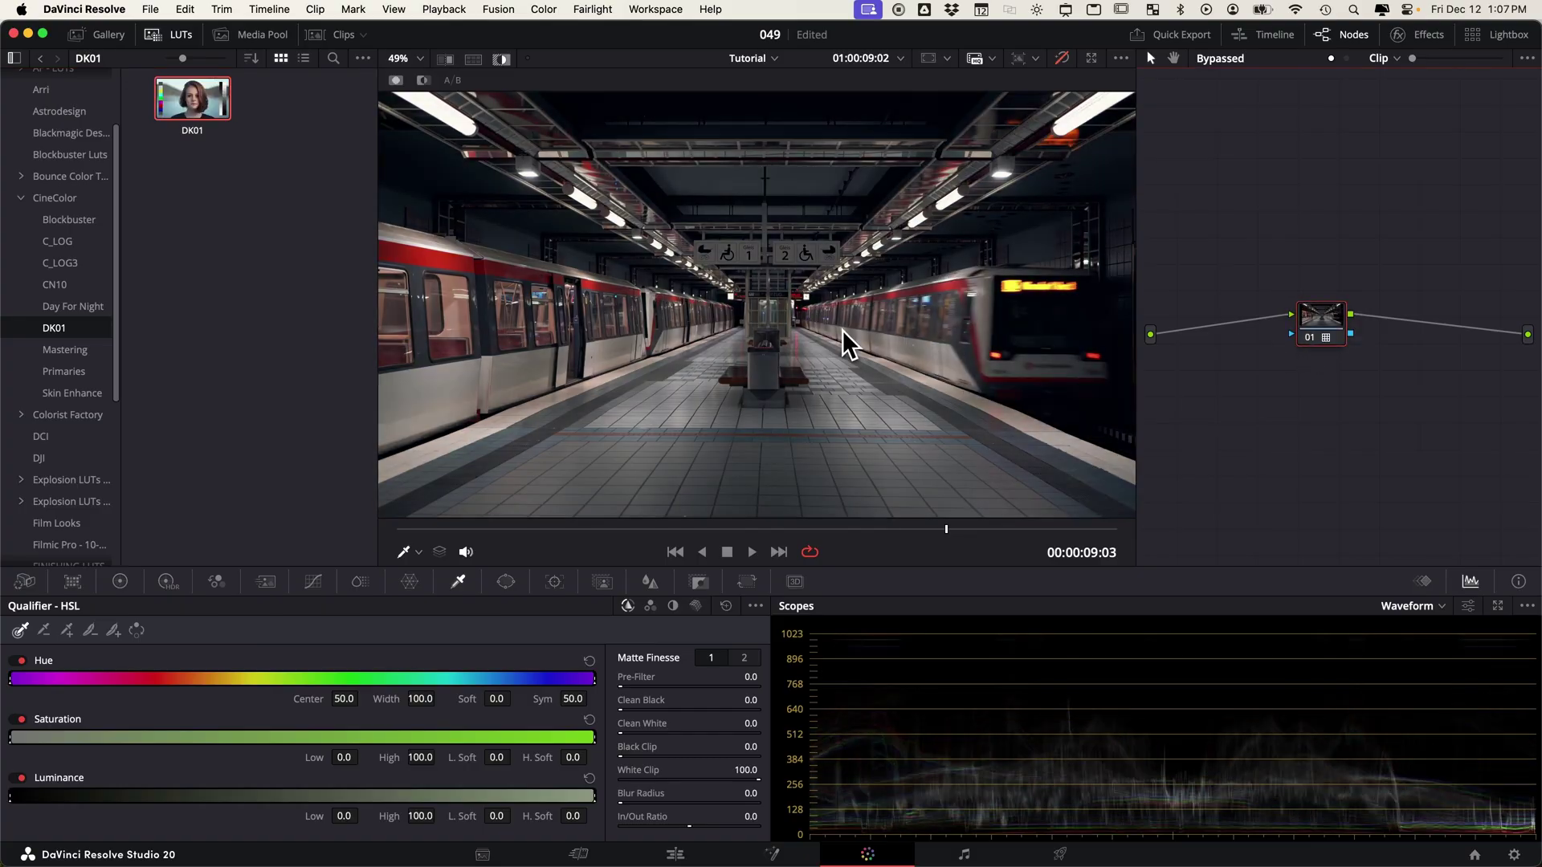
{"action": "left_click", "coordinate": [1312, 339]}
{"action": "left_click", "coordinate": [1309, 338]}
{"action": "key", "text": "shift+d"}
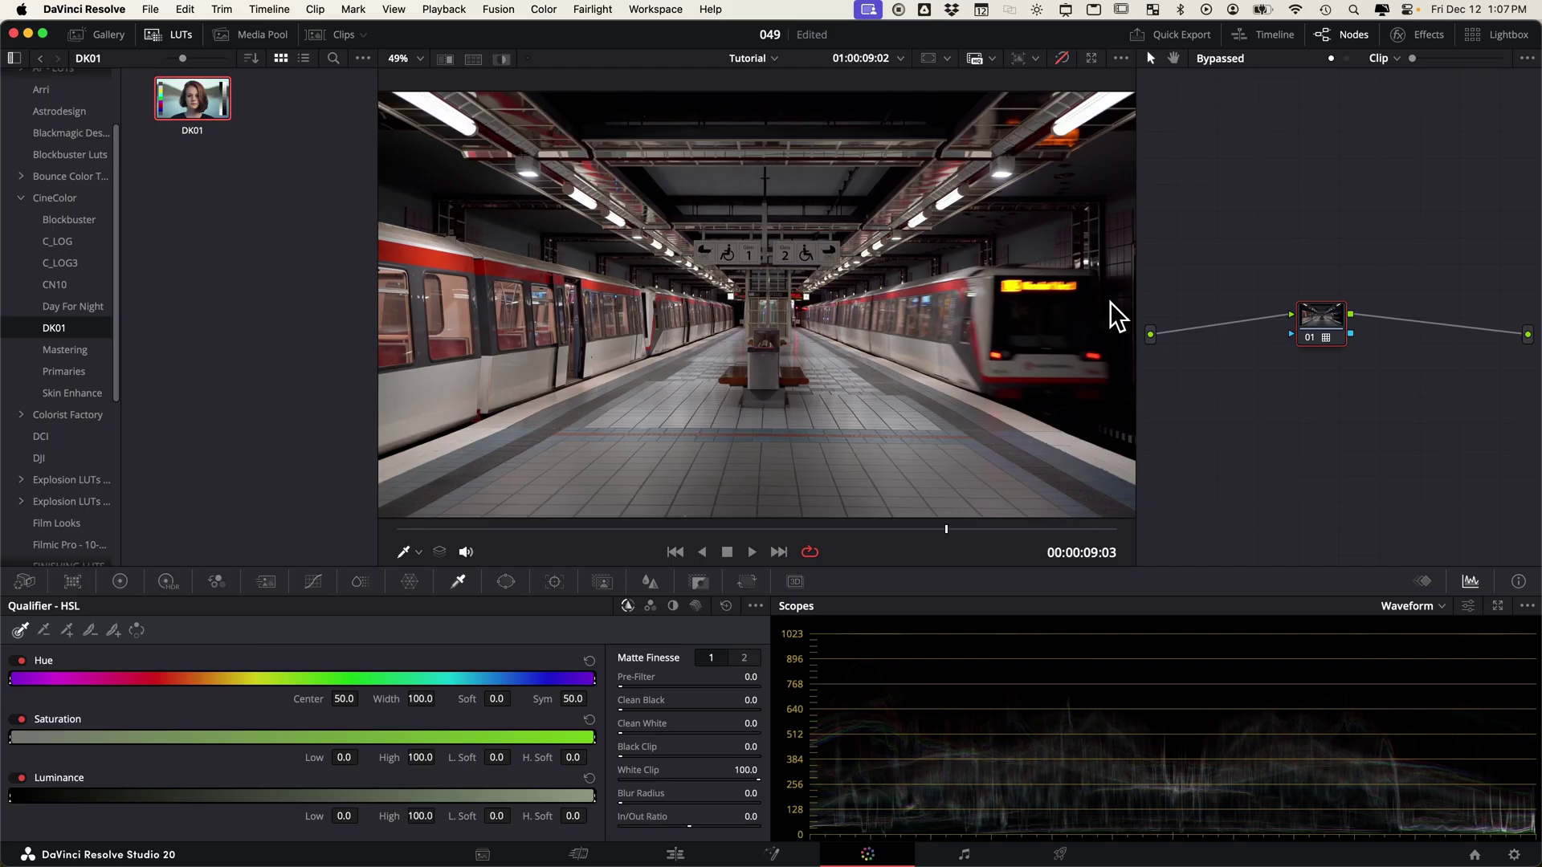
{"action": "left_click", "coordinate": [56, 286]}
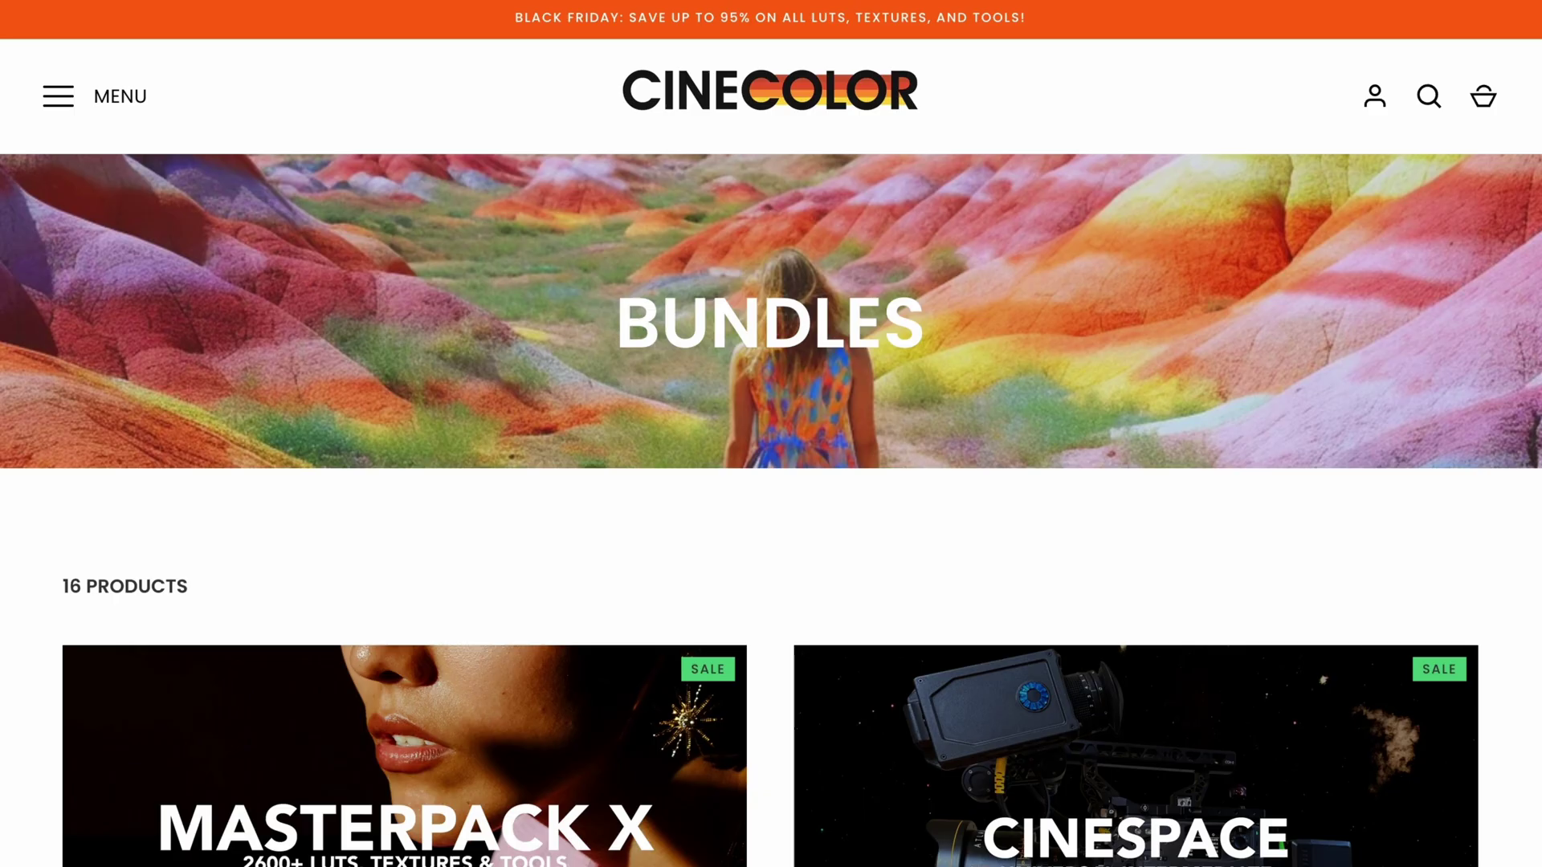
Scroll through the CineColor Bundles and Textures product listings.
{"action": "scroll", "coordinate": [771, 434], "scroll_direction": "down", "scroll_amount": 8}
{"action": "scroll", "coordinate": [772, 433], "scroll_direction": "down", "scroll_amount": 10}
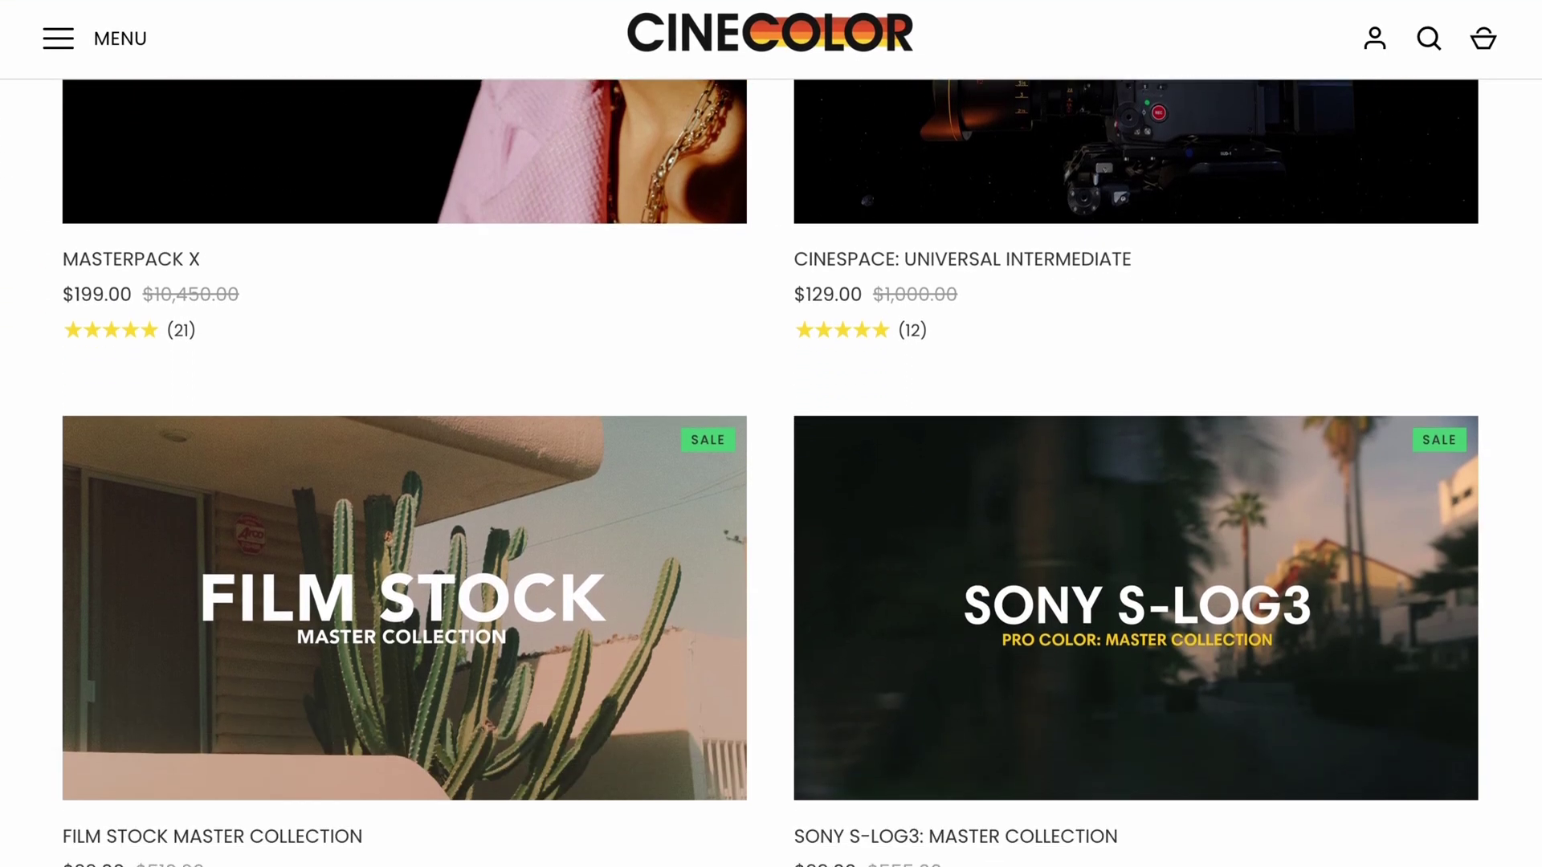
{"action": "scroll", "coordinate": [771, 434], "scroll_direction": "down", "scroll_amount": 2}
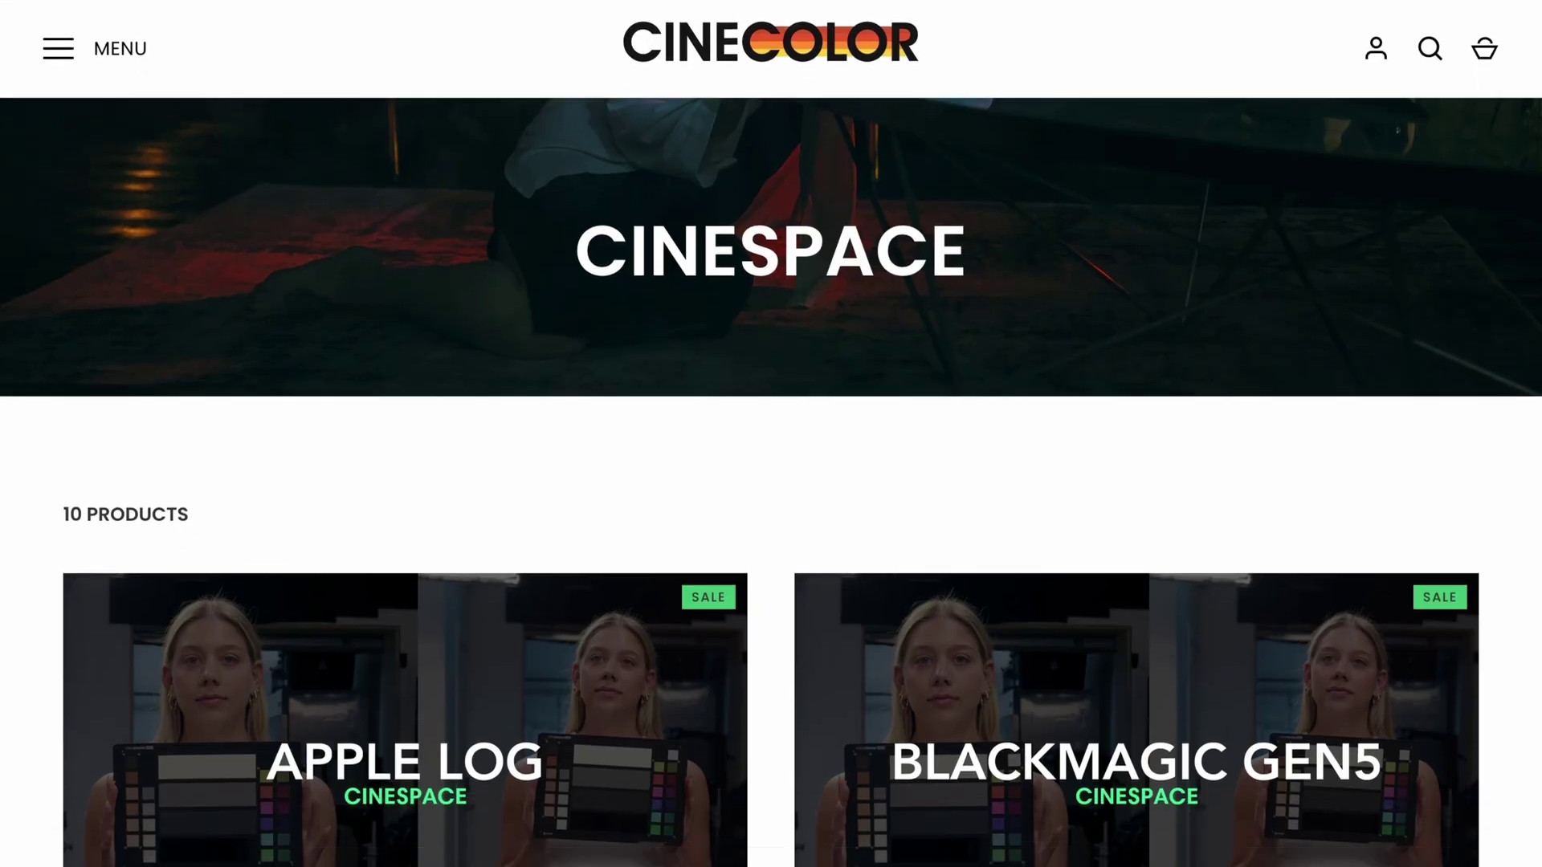
{"action": "scroll", "coordinate": [771, 434], "scroll_direction": "down", "scroll_amount": 3}
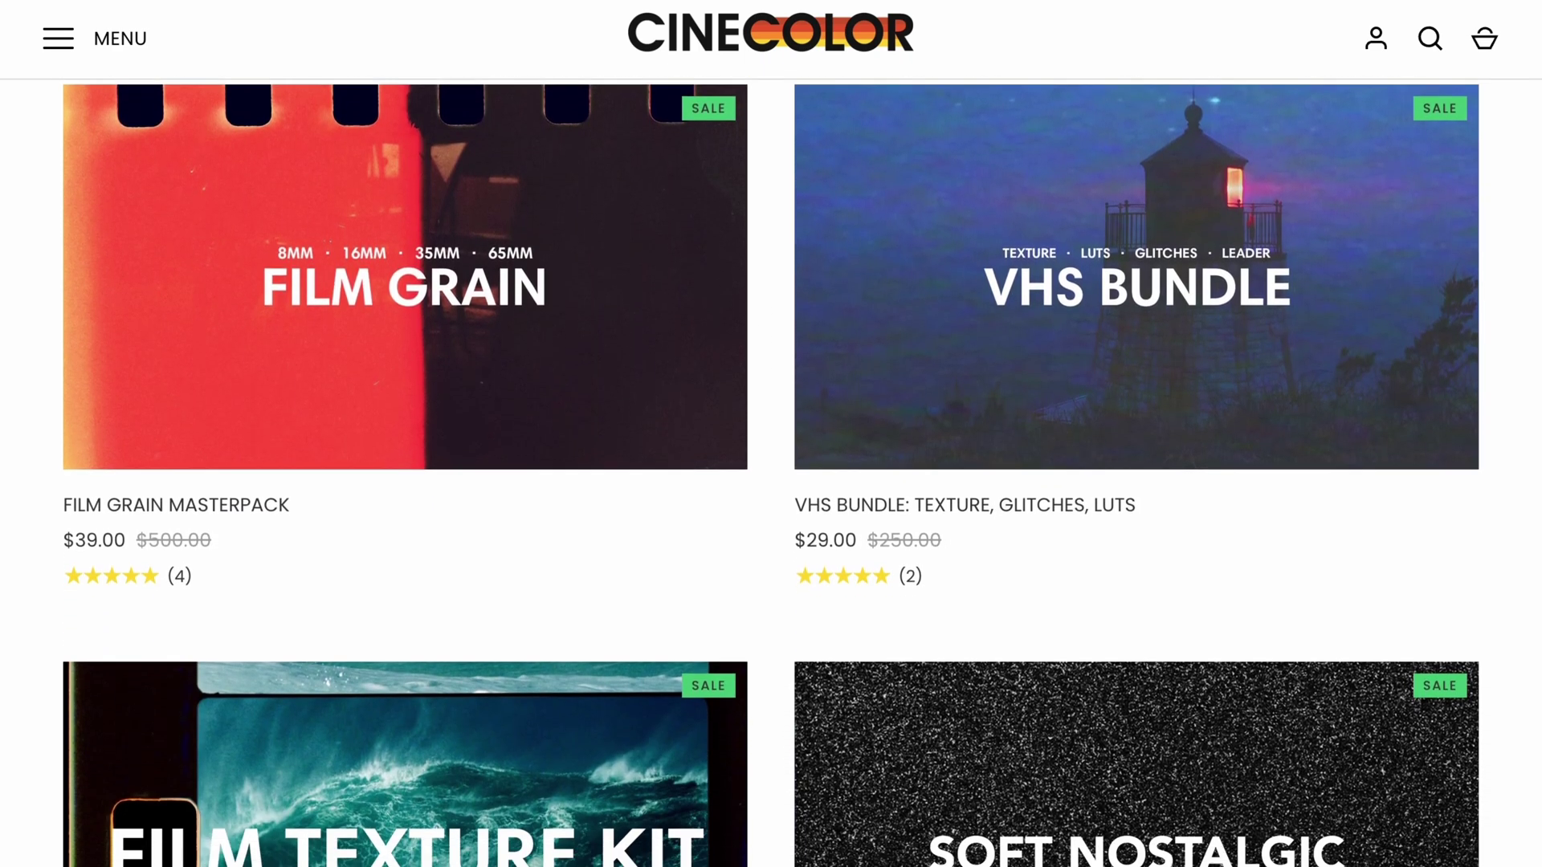
{"action": "scroll", "coordinate": [771, 434], "scroll_direction": "down", "scroll_amount": 5}
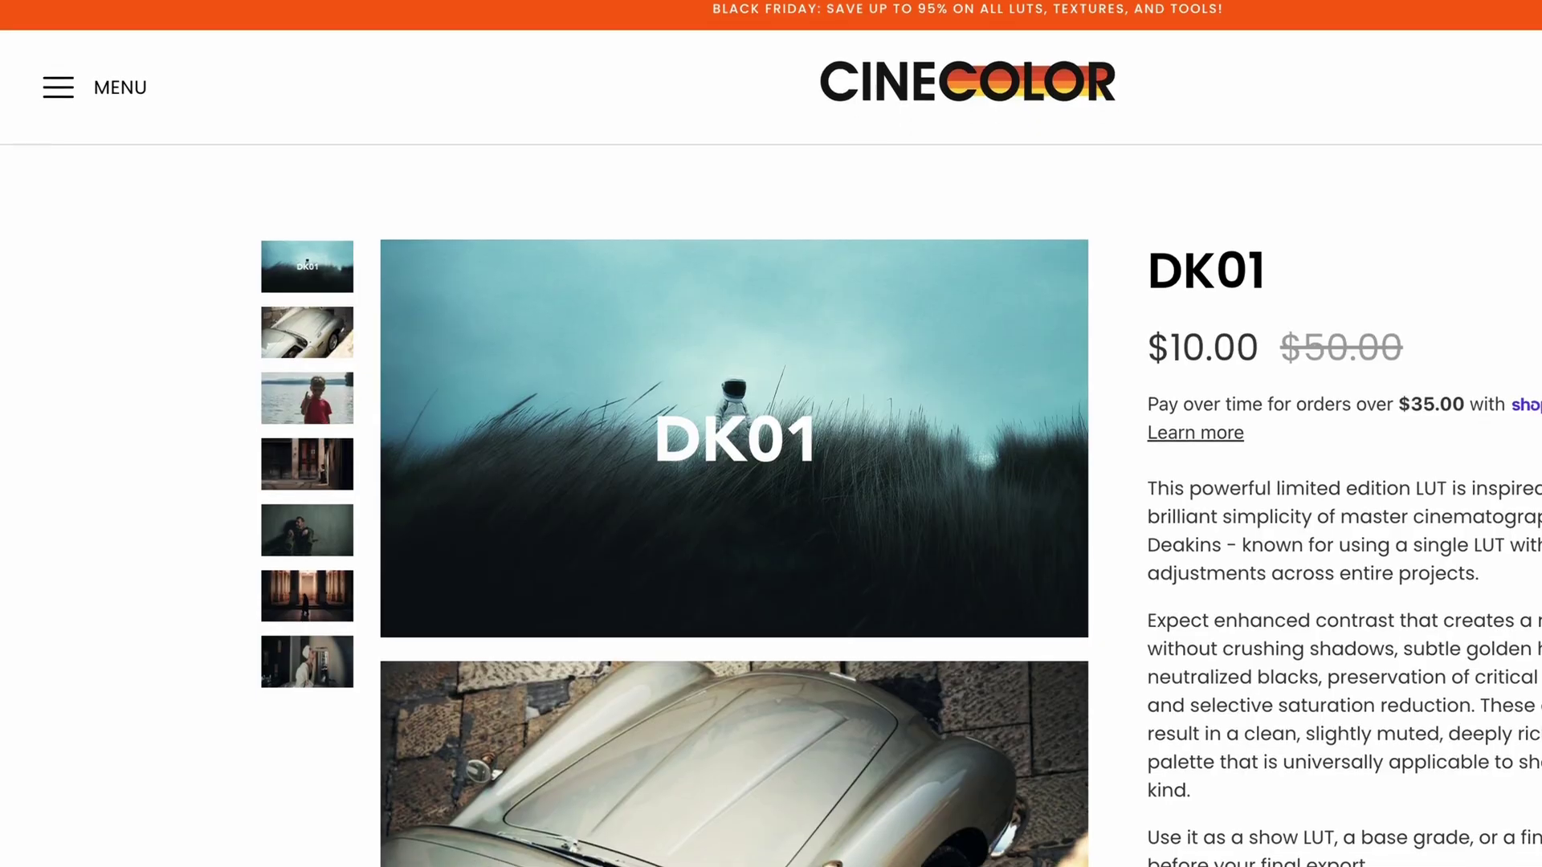
Scroll down the DK01 LUT product page to view its sample graded stills.
{"action": "scroll", "coordinate": [771, 434], "scroll_direction": "down", "scroll_amount": 7}
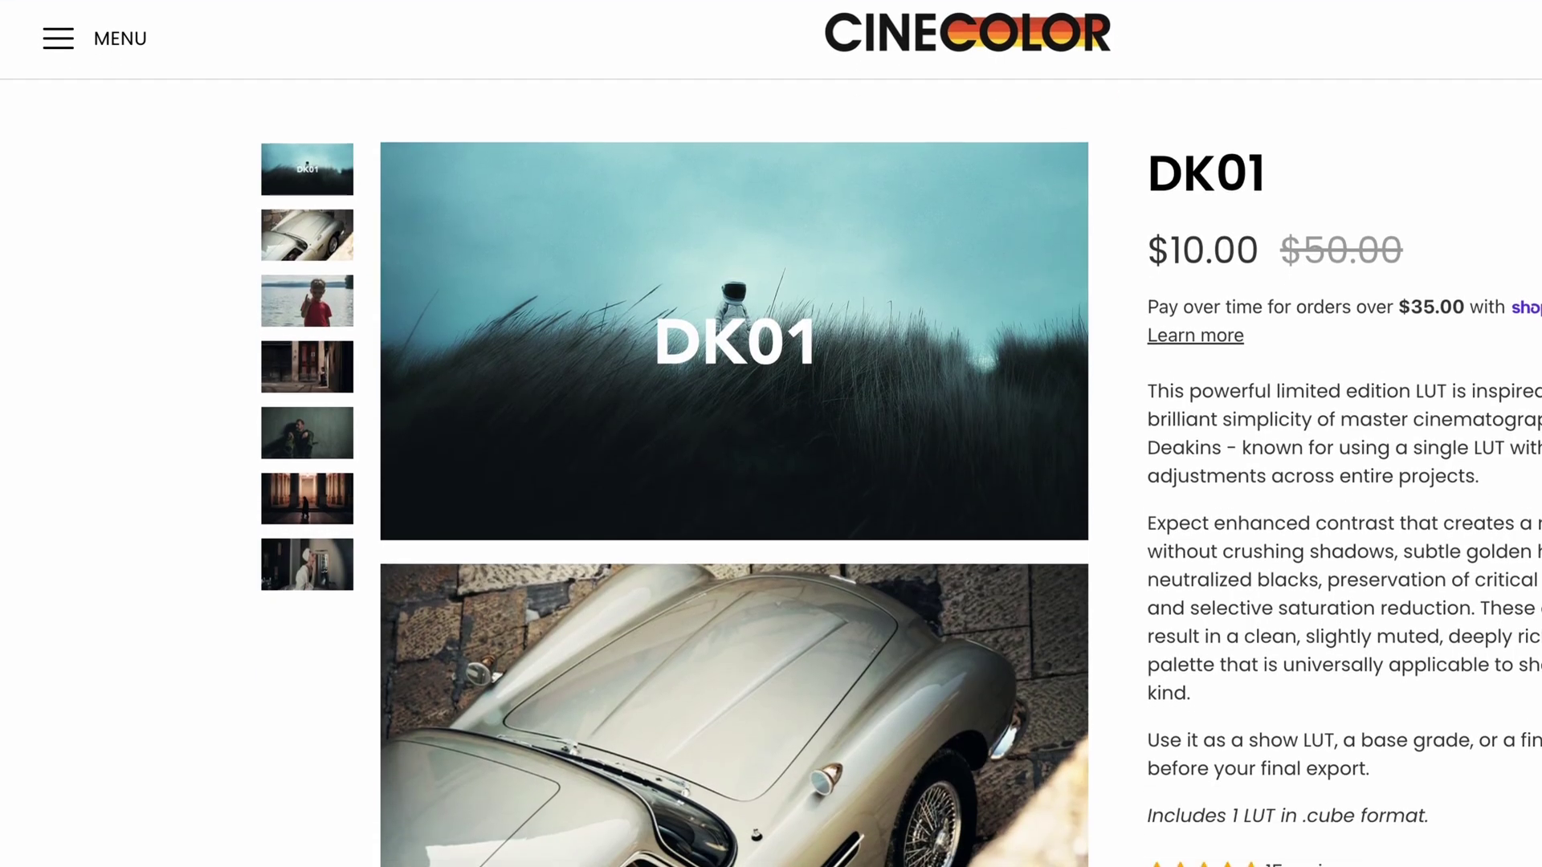
{"action": "scroll", "coordinate": [771, 434], "scroll_direction": "down", "scroll_amount": 7}
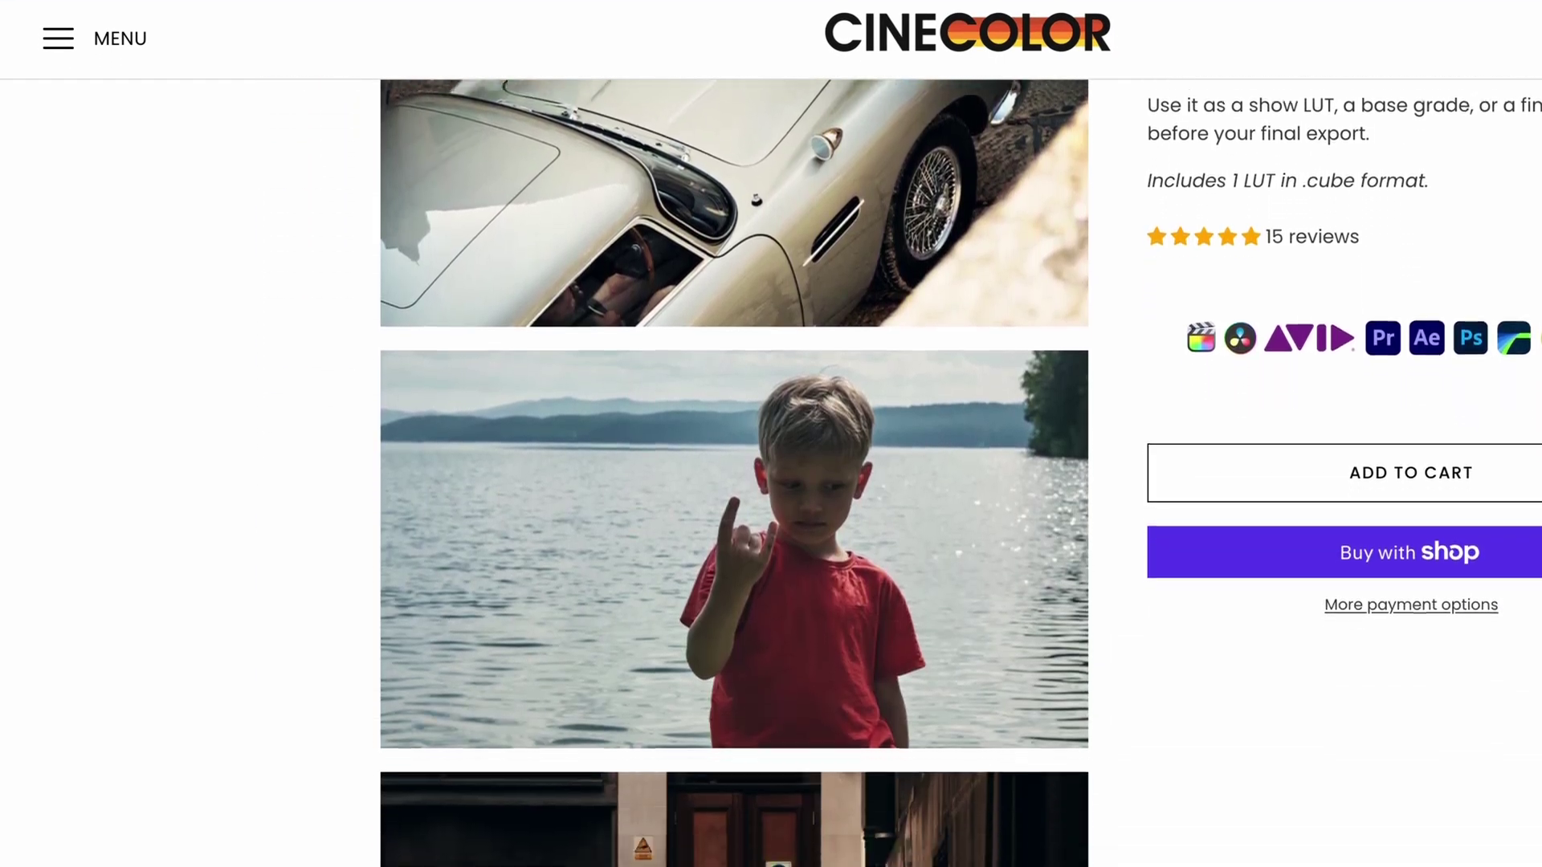
{"action": "scroll", "coordinate": [771, 433], "scroll_direction": "down", "scroll_amount": 6}
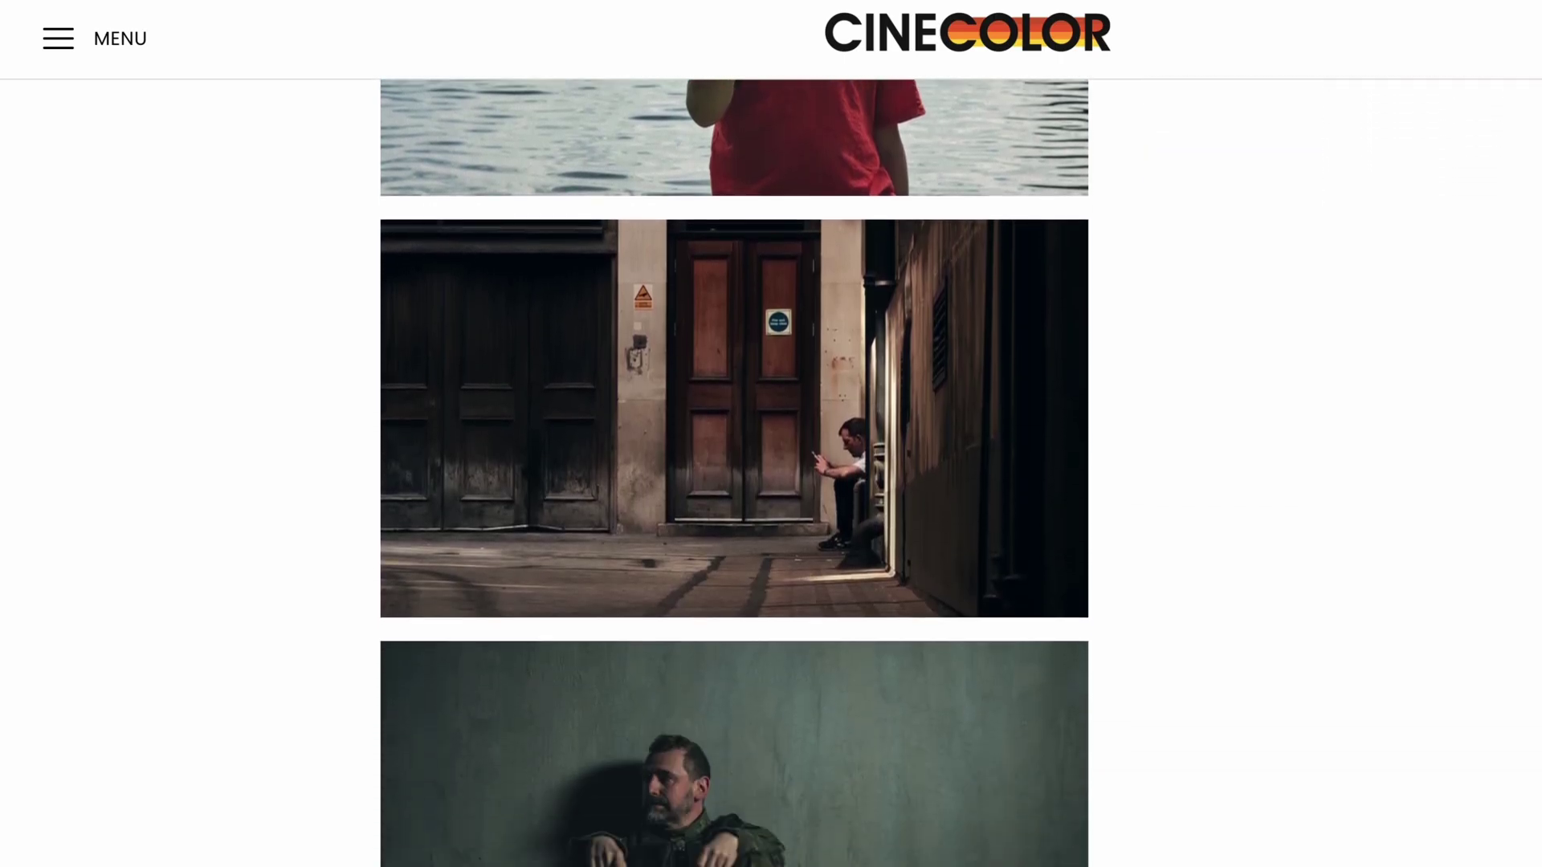
{"action": "scroll", "coordinate": [771, 433], "scroll_direction": "down", "scroll_amount": 6}
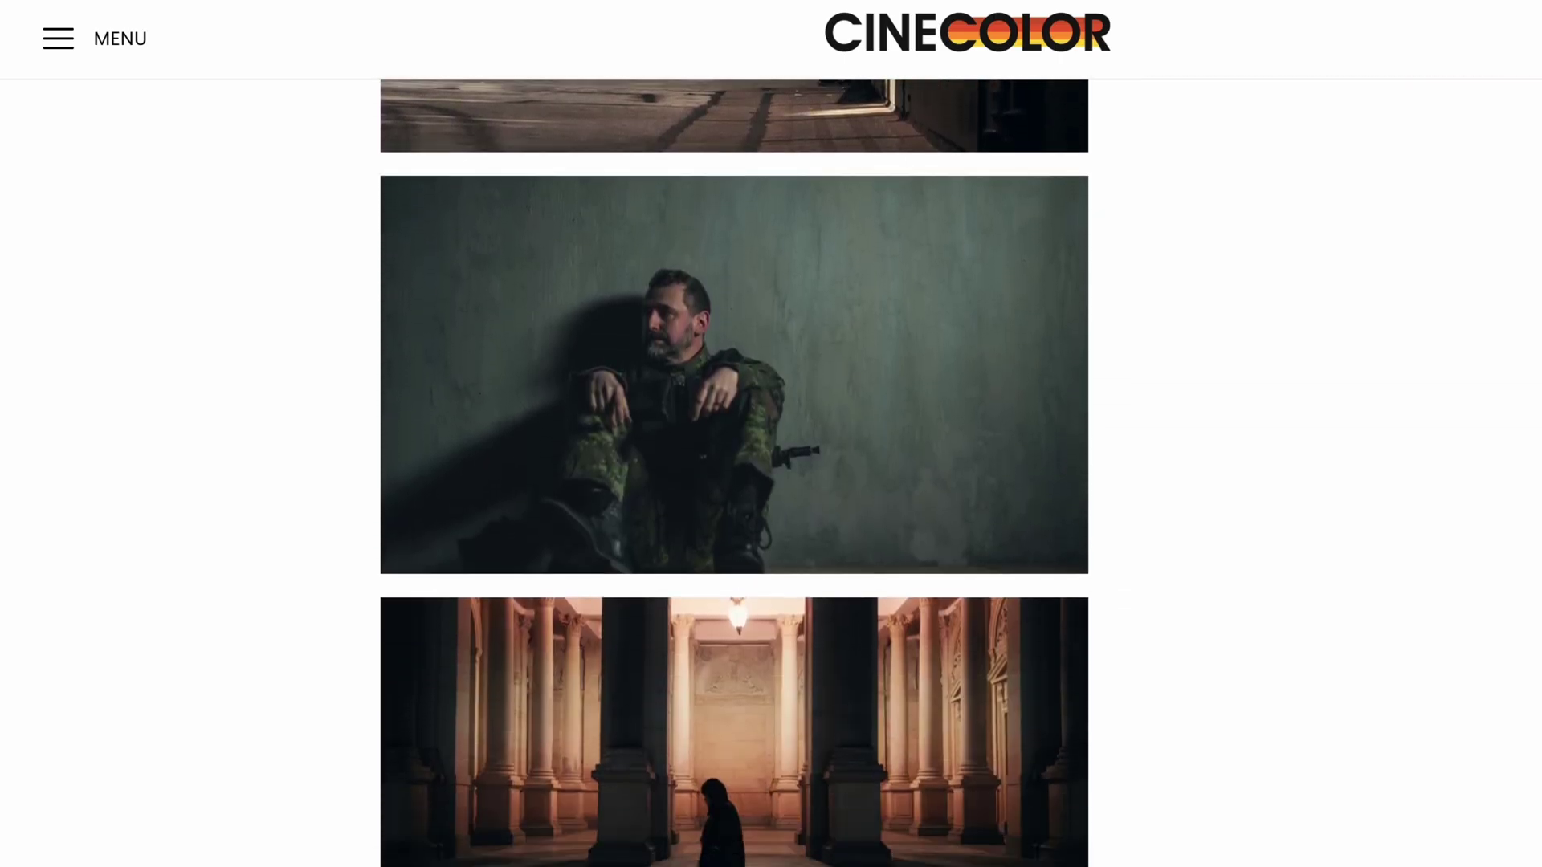
{"action": "scroll", "coordinate": [771, 434], "scroll_direction": "down", "scroll_amount": 5}
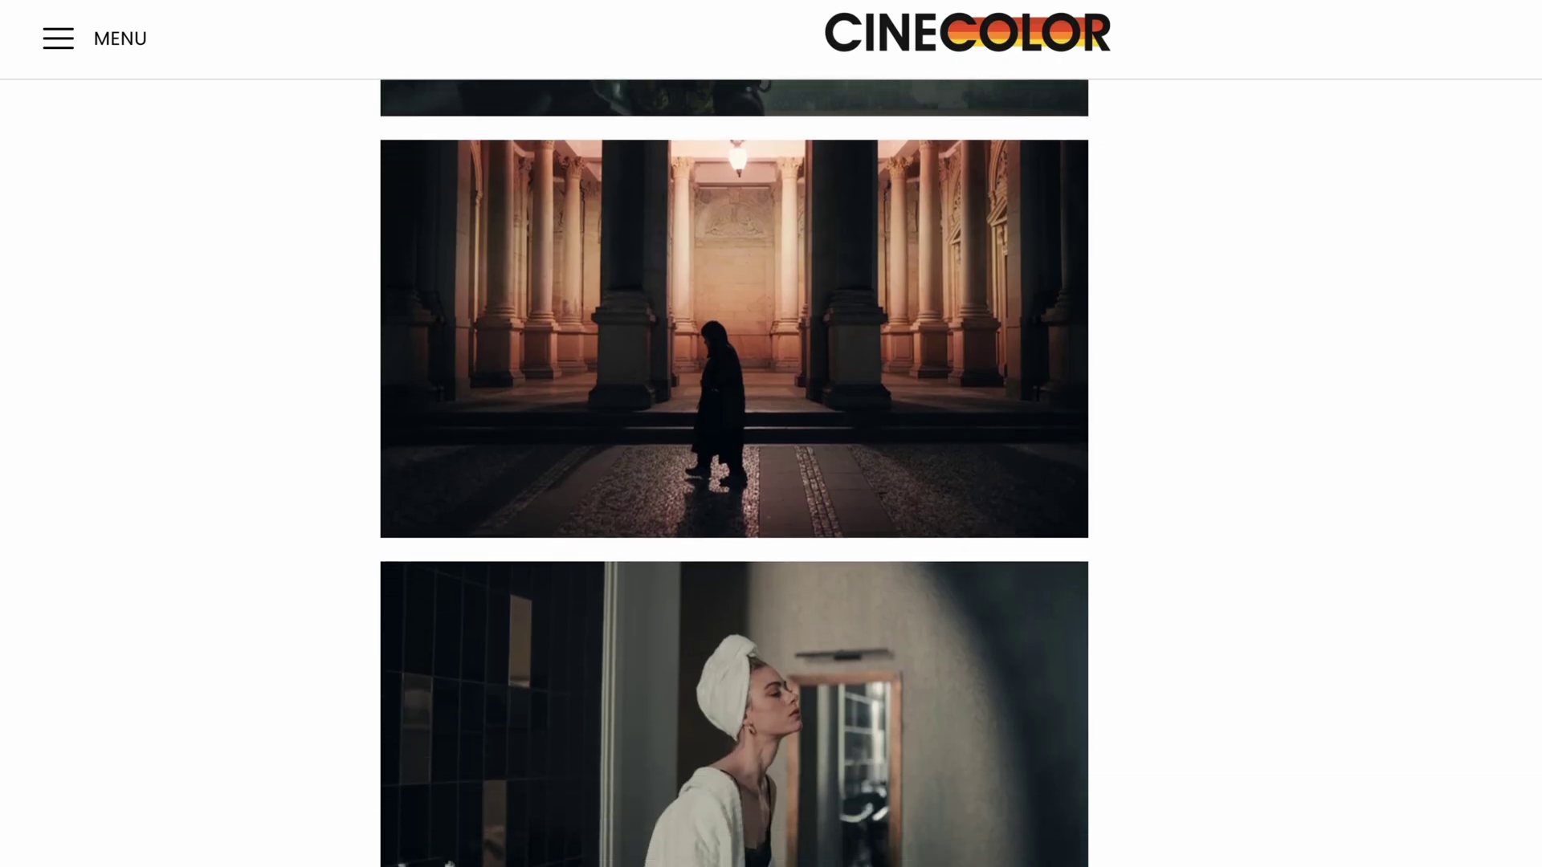